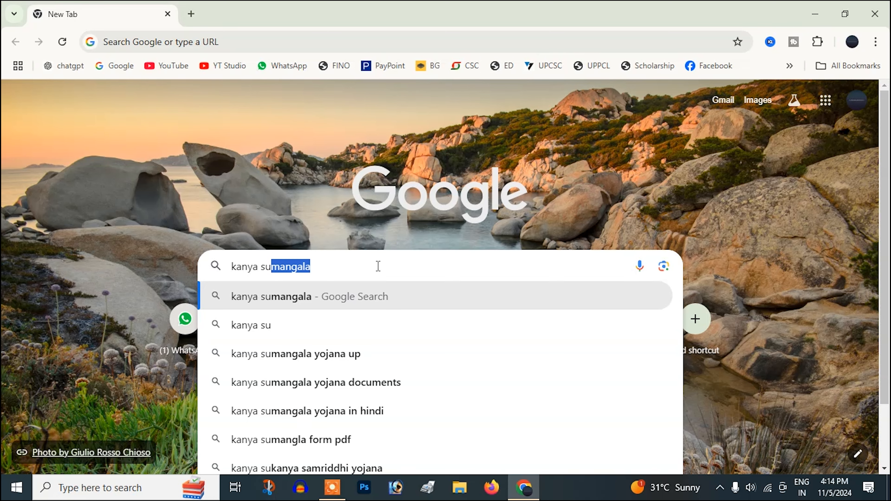
Search Google for 'kanya sumangala' and open the mksy.up.gov.in portal result.
key("Right")
key("Return")
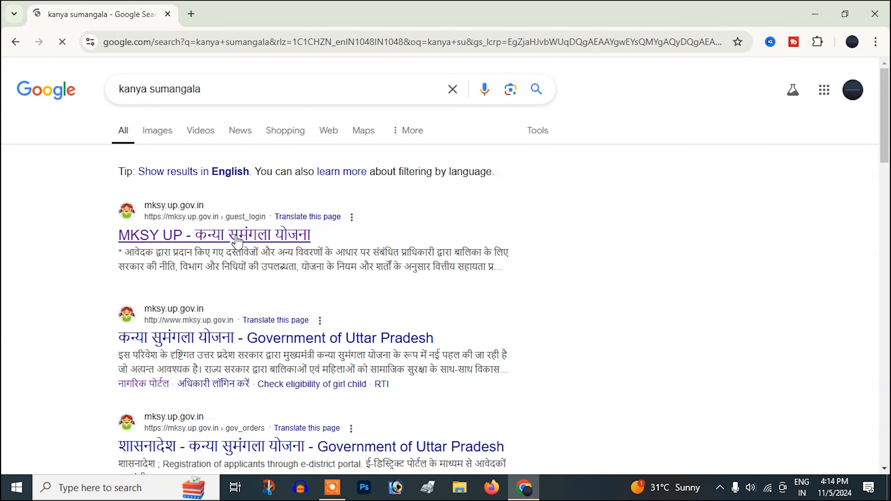
left_click(237, 241)
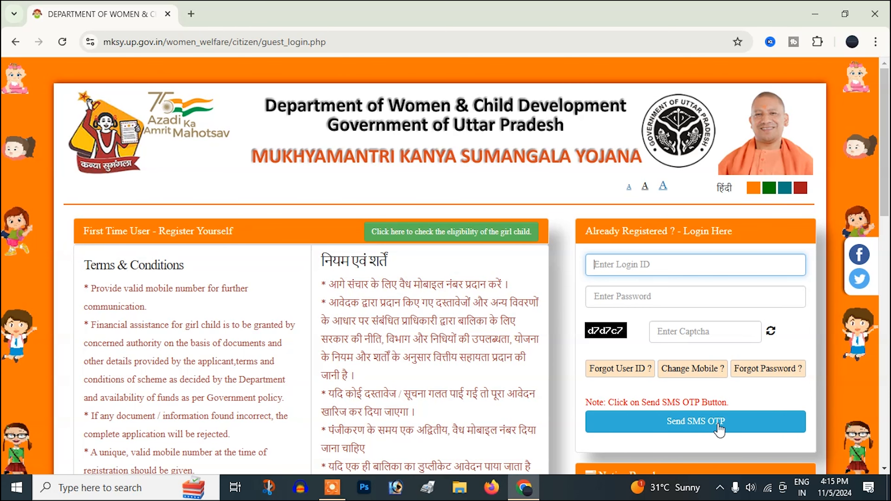
Accept the terms, continue to the form, choose No for Anganwadi and relation Mother.
scroll(622, 383, "down", 3)
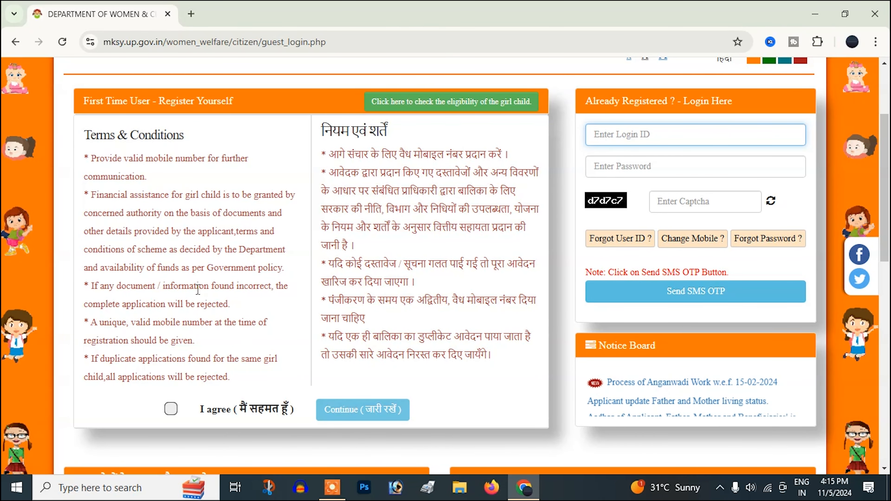
left_click(171, 409)
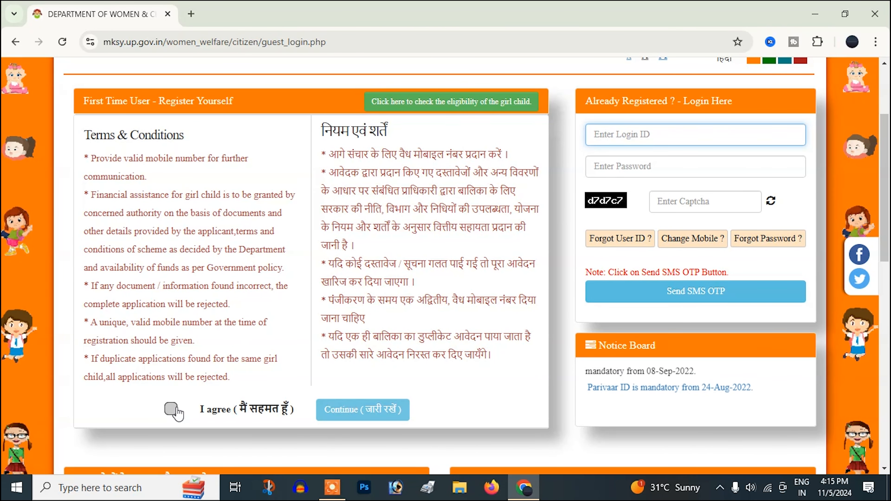
left_click(338, 412)
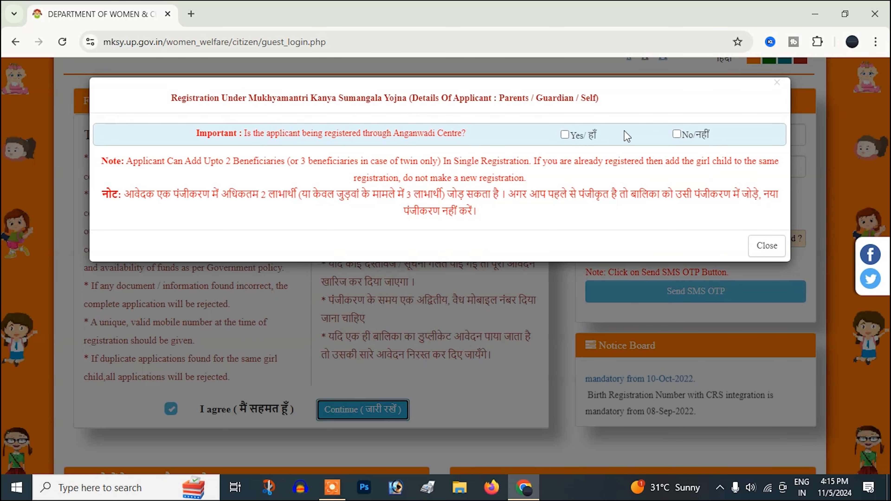
left_click(680, 130)
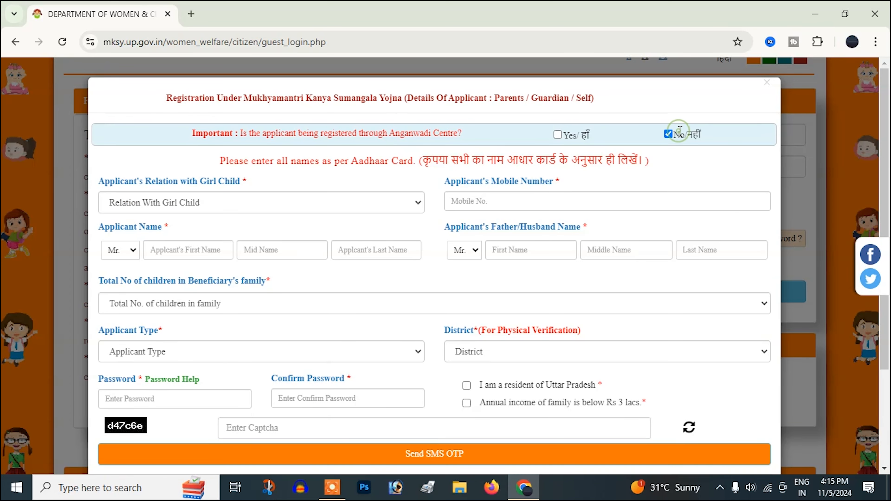
left_click(298, 205)
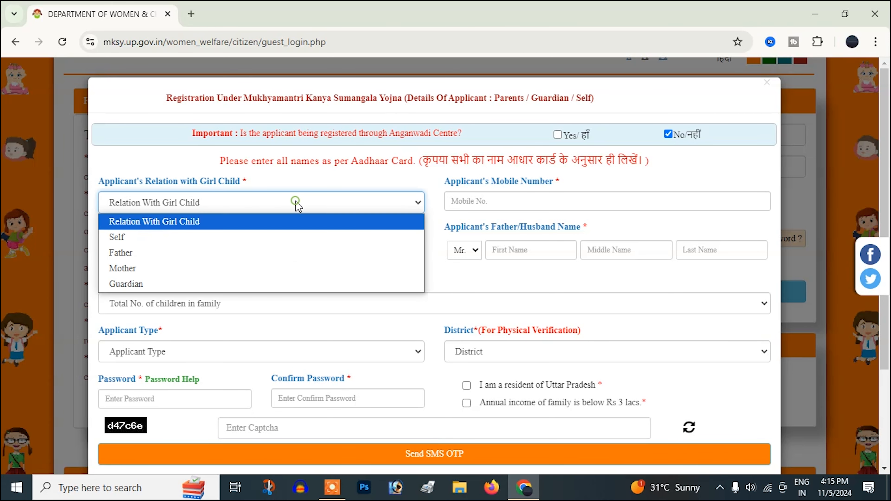
left_click(154, 270)
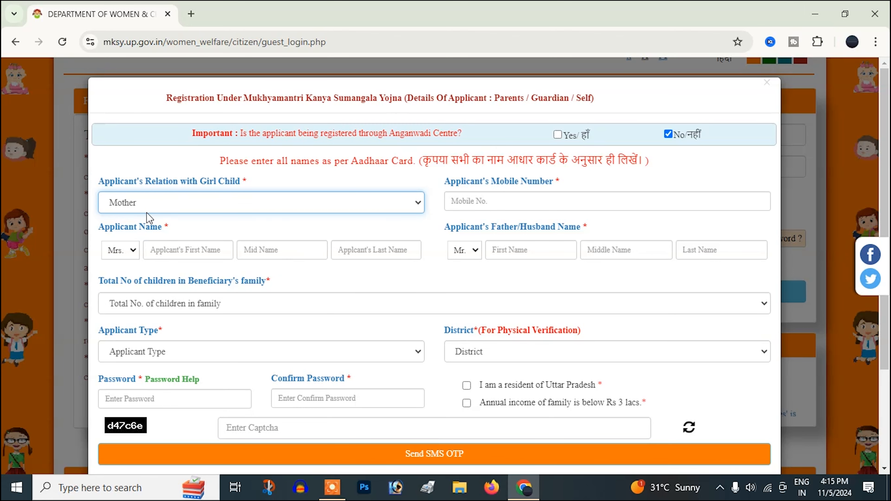
Enter the applicant's mobile number, her first name and her husband's first name.
left_click(501, 199)
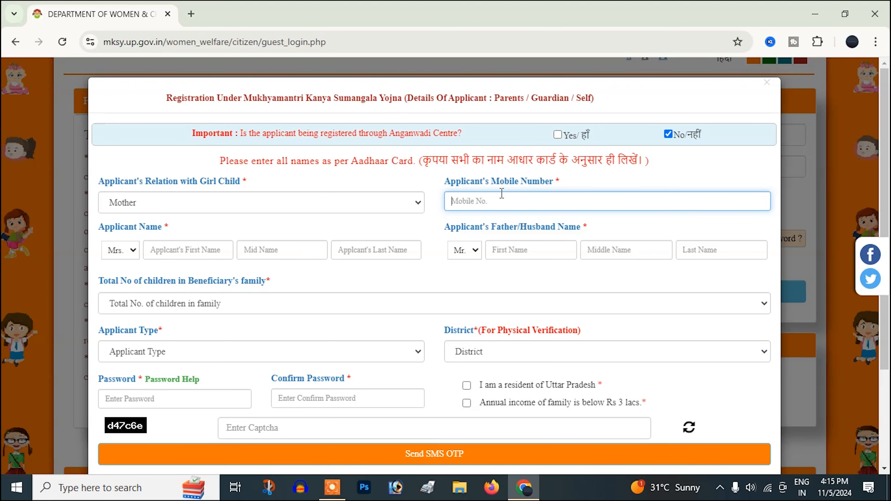
type("78")
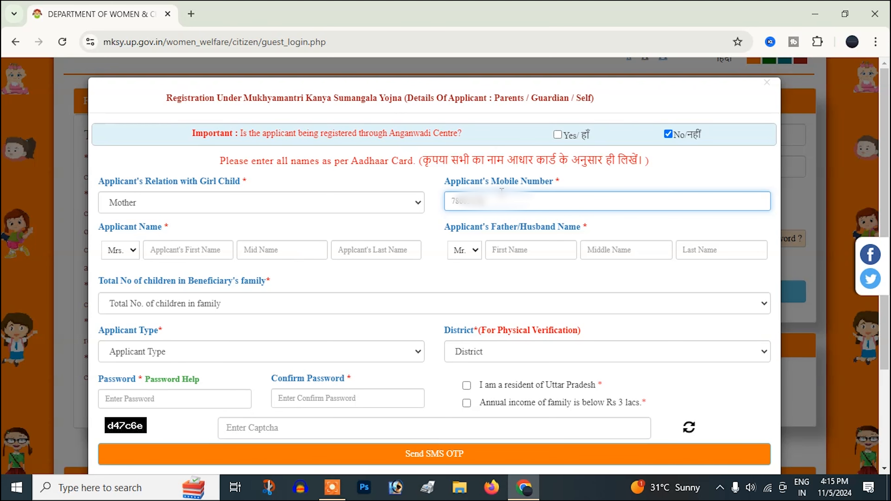
left_click(180, 249)
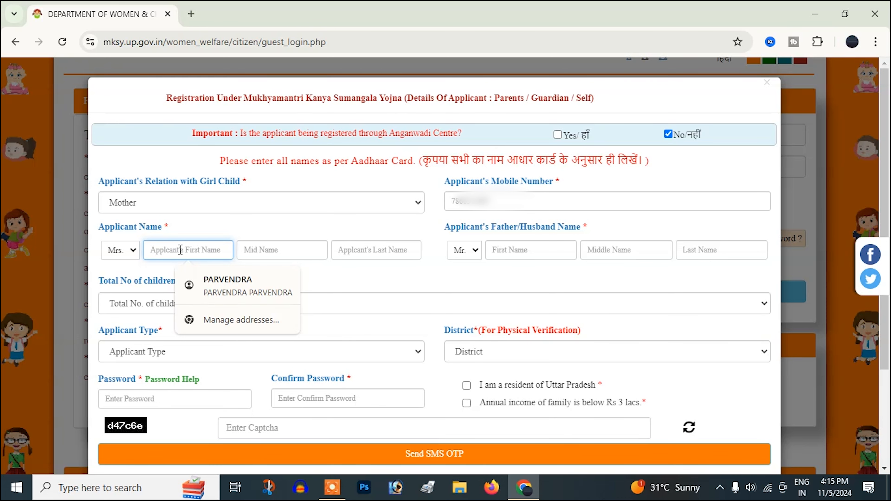
type("Sabana")
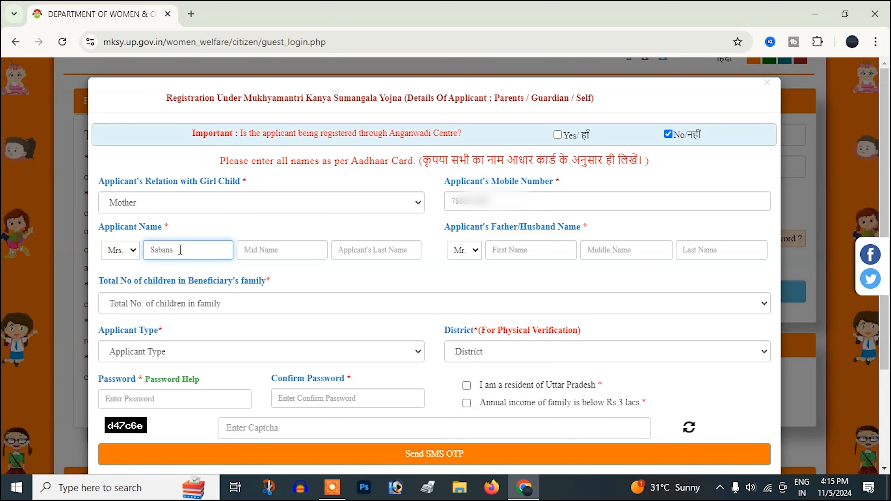
left_click(252, 277)
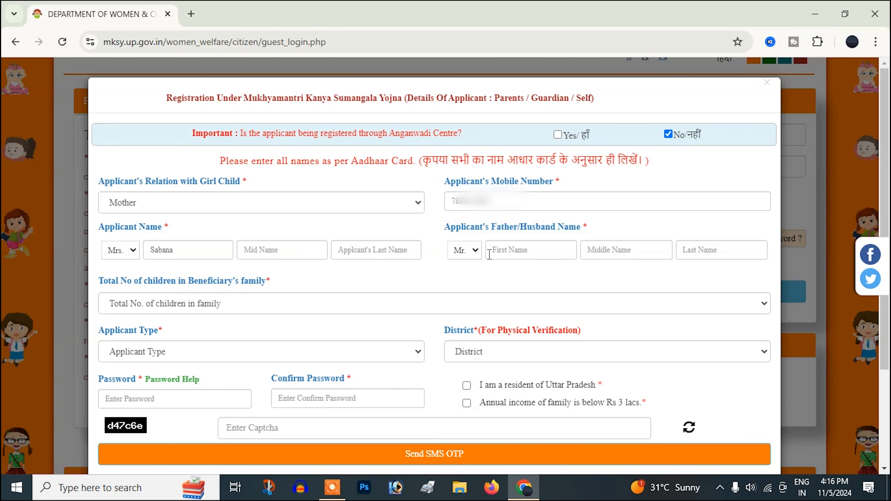
left_click(515, 253)
type("TAR")
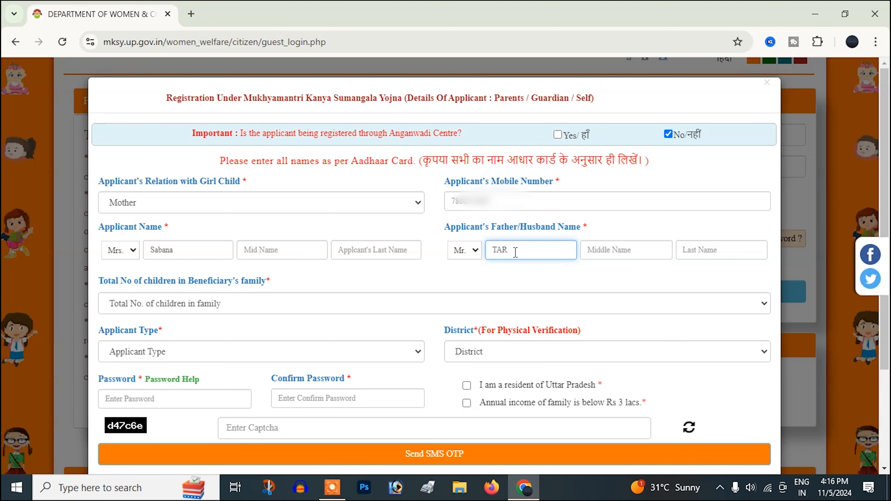
type("UDDIN")
Set total children to 2 (Two), with 2 girls and 0 boys.
left_click(204, 308)
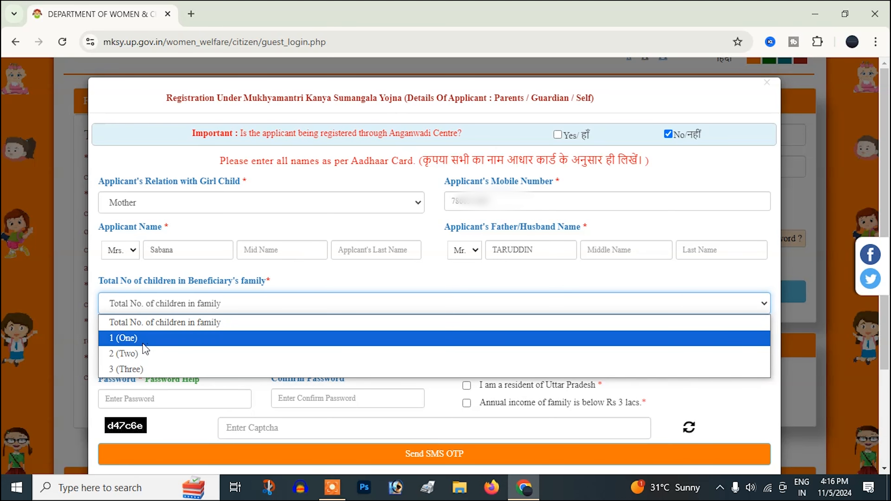
left_click(140, 354)
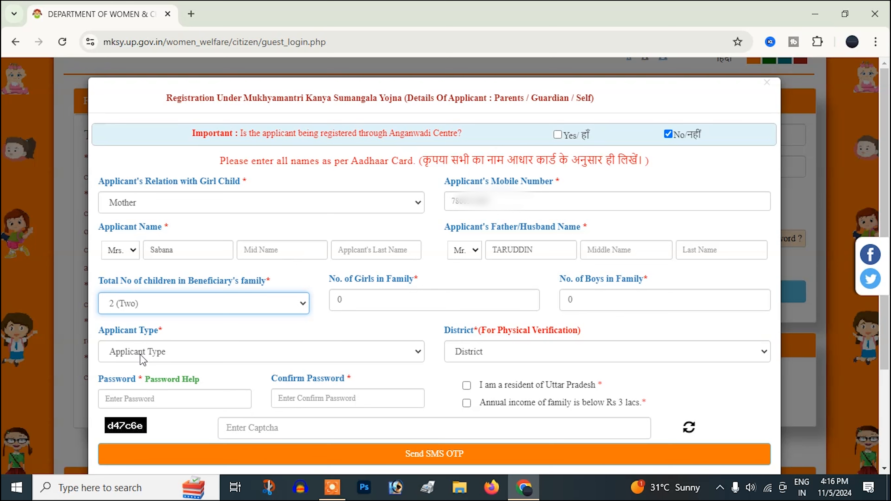
left_click(405, 297)
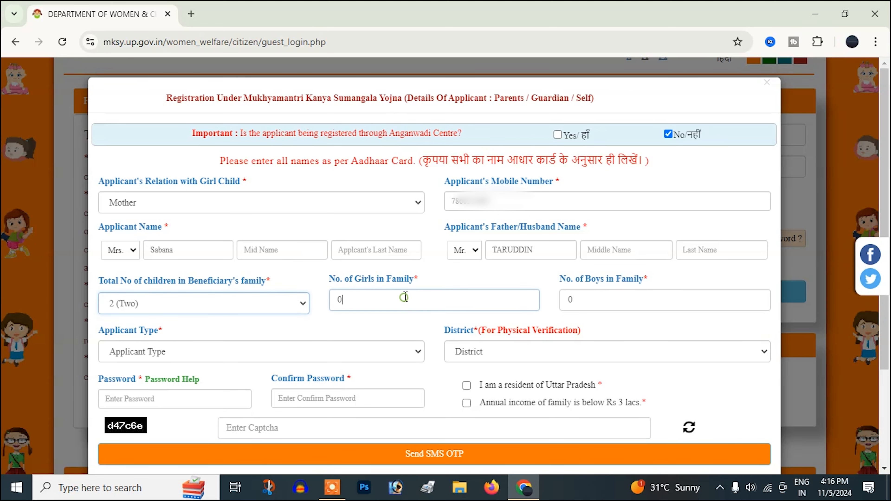
key("BackSpace")
type("2")
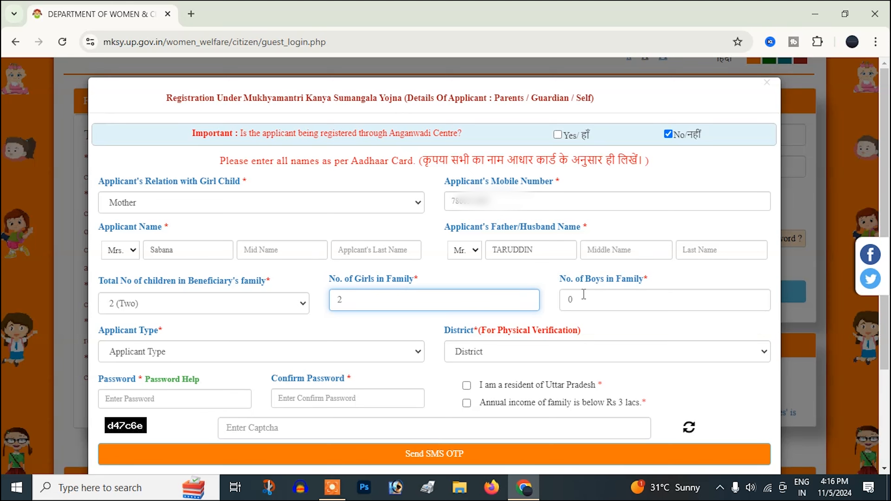
left_click(597, 299)
key("BackSpace")
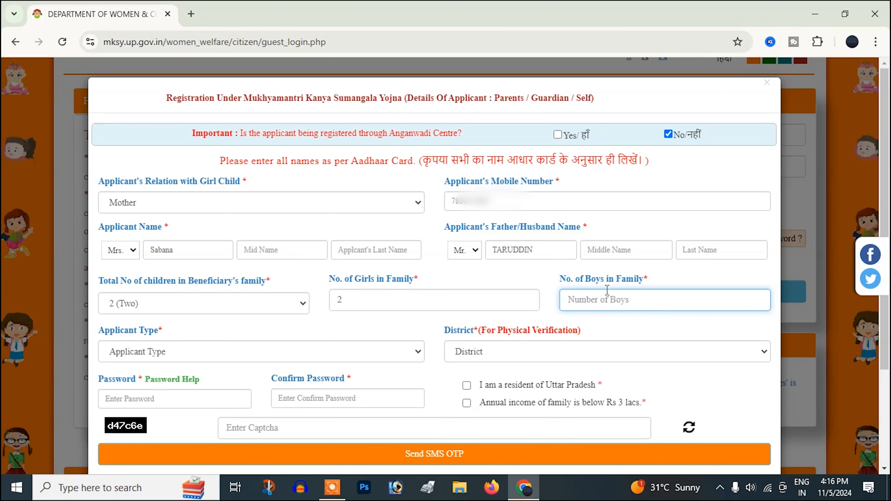
type("0")
Set applicant type Rural, district Shahjahanpur and block MIRZAPUR.
left_click(147, 351)
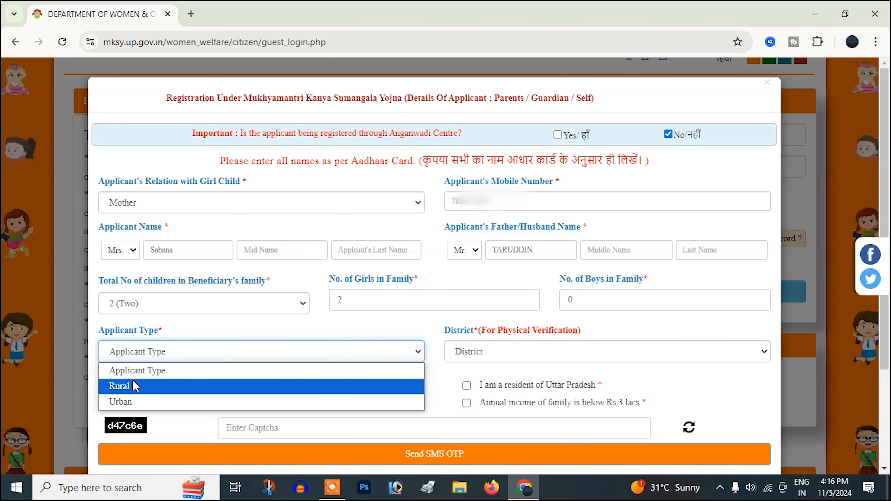
left_click(119, 385)
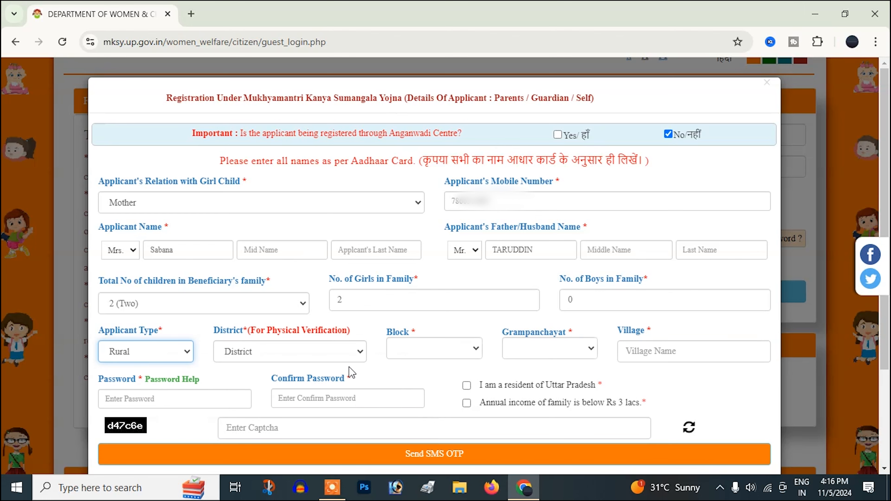
left_click(358, 353)
scroll(316, 183, "down", 8)
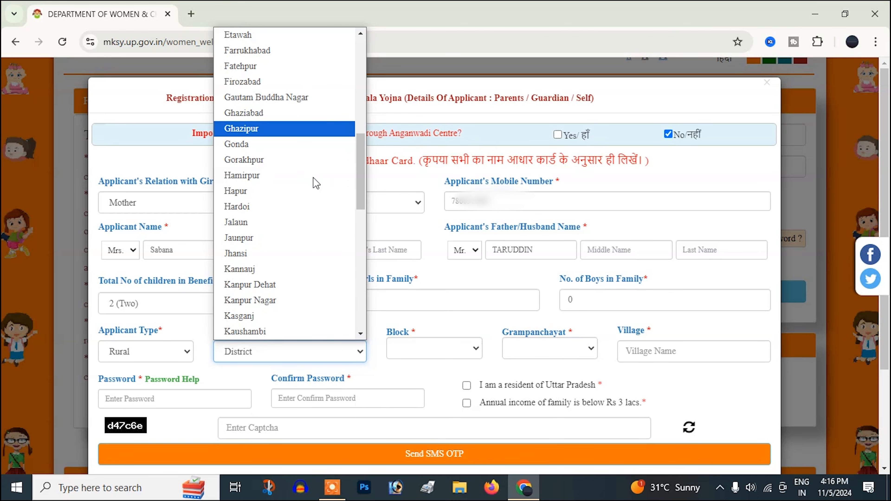
key("s")
key("s")
key("s")
key("s")
key("s")
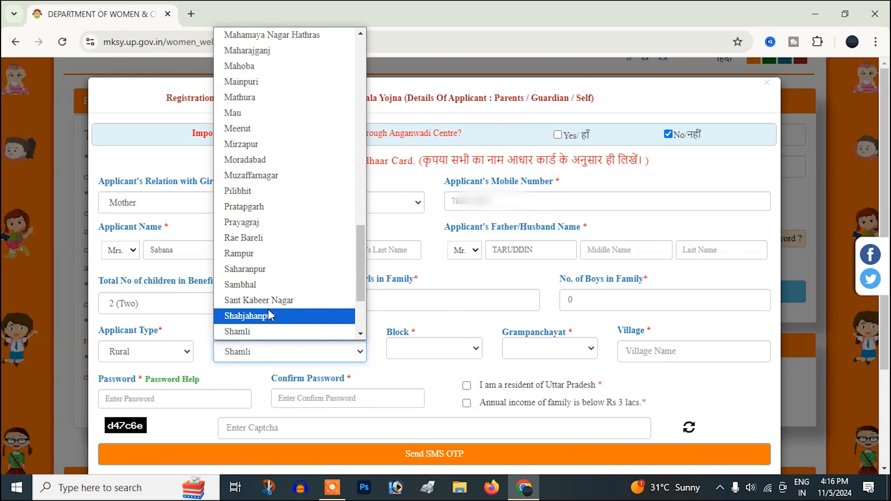
left_click(269, 315)
left_click(442, 348)
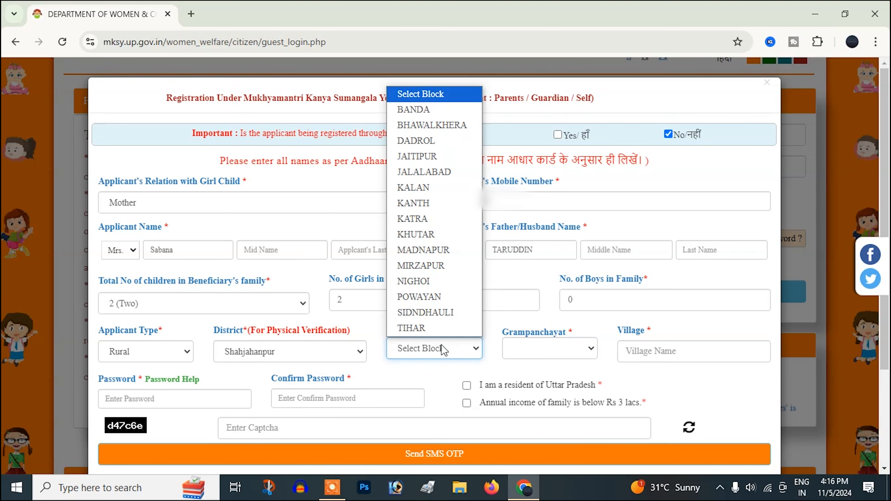
left_click(431, 269)
Choose the MOHAMMADPUR GULARIA grampanchayat and enter the village name.
left_click(515, 355)
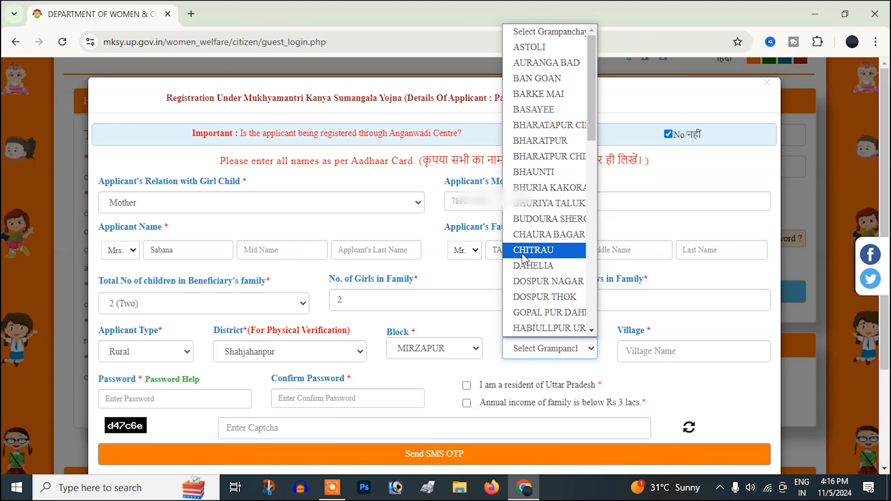
key("m")
key("Down")
key("Down")
key("Down")
key("Down")
key("Down")
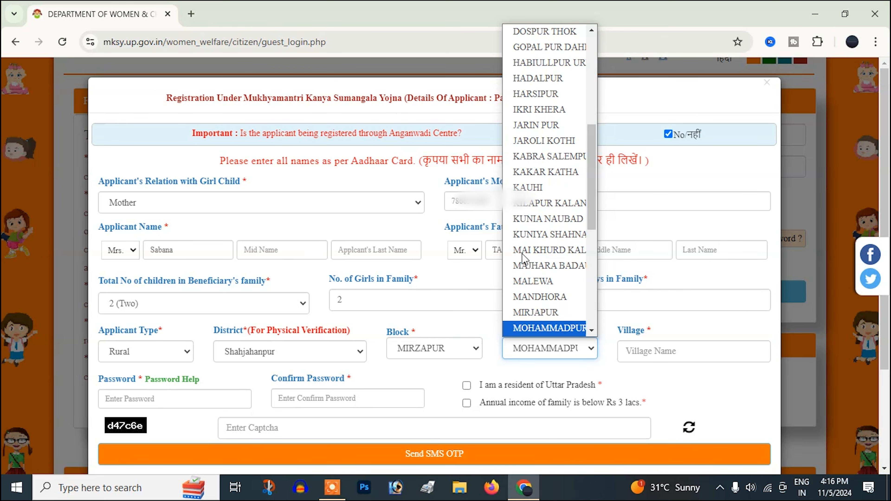
key("Up")
key("Up")
key("Up")
key("Up")
left_click(547, 334)
left_click(597, 356)
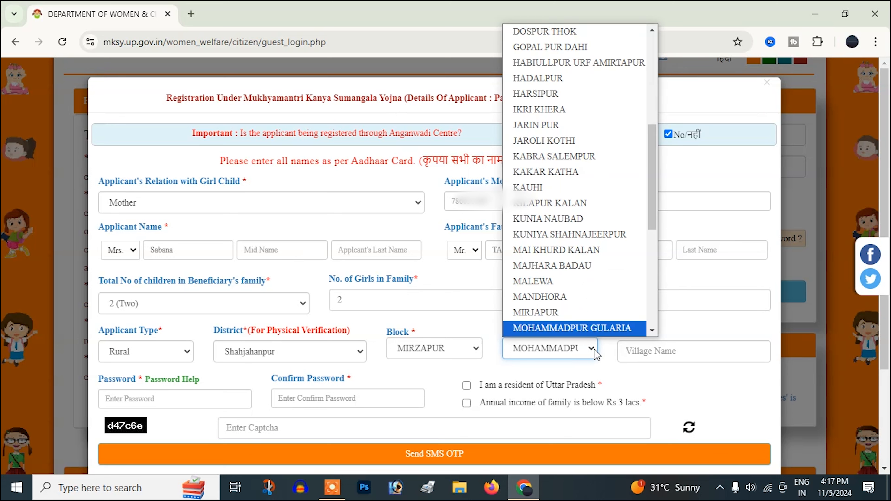
left_click(609, 333)
left_click(642, 348)
type("MOHAMMA")
key("BackSpace")
key("BackSpace")
key("BackSpace")
type("MOHAMMADPUR GULA")
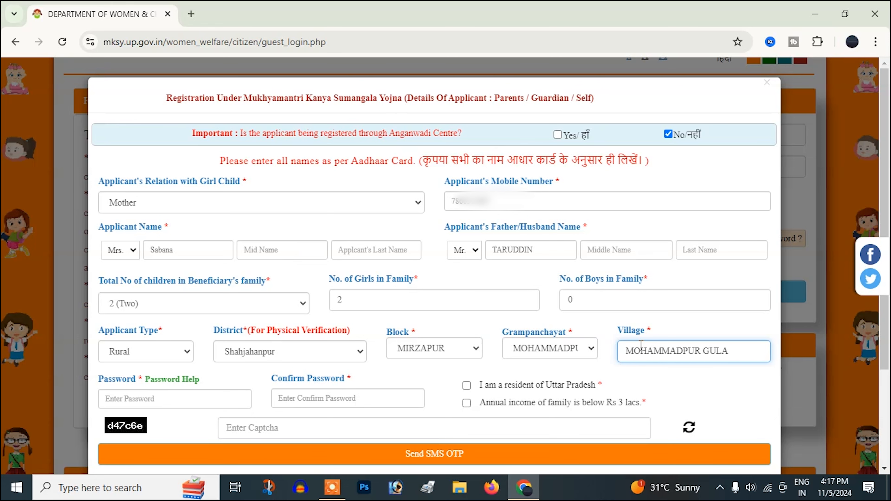
type("DIYA")
Enter the account password and confirm it.
left_click(137, 400)
type("*********")
left_click(304, 401)
type("*")
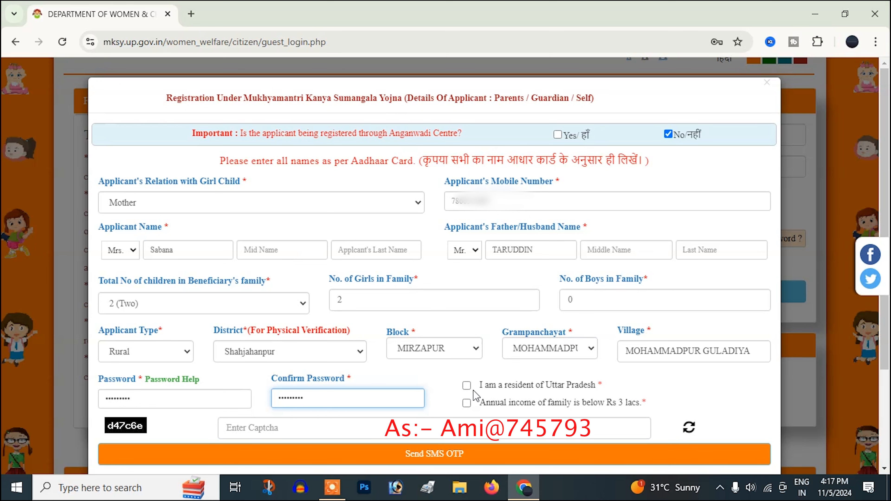
Declare Uttar Pradesh residency and income below Rs 3 lacs, fill the captcha, and request the SMS OTP.
left_click(468, 386)
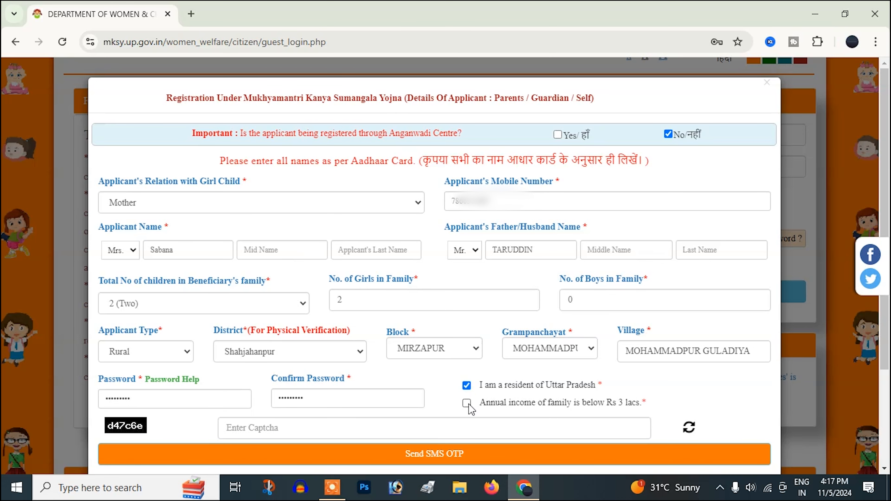
left_click(469, 404)
left_click(290, 430)
type("d")
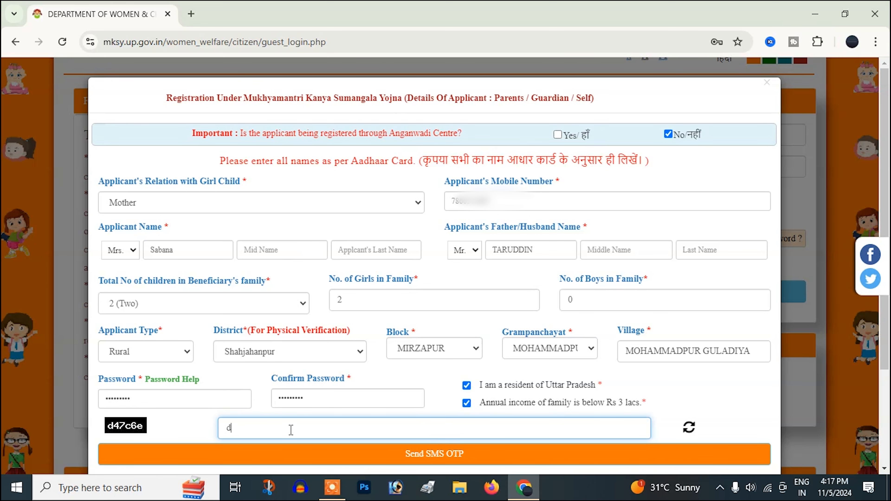
type("47c6e")
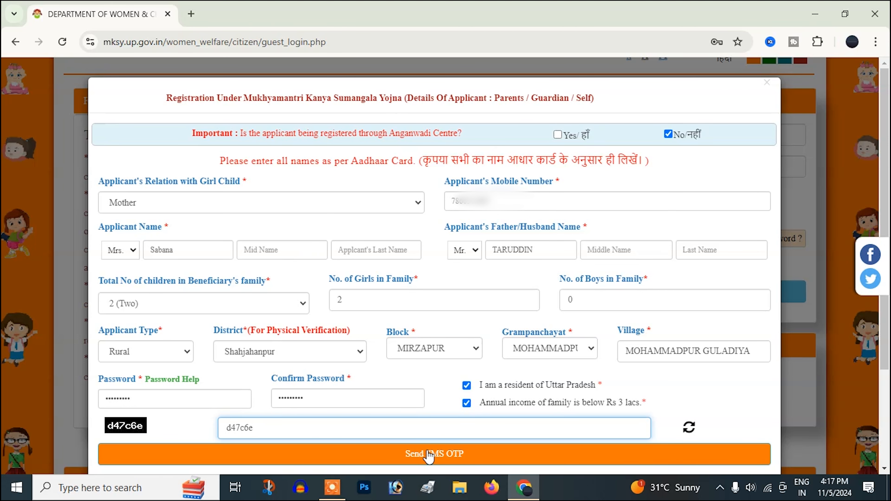
left_click(416, 454)
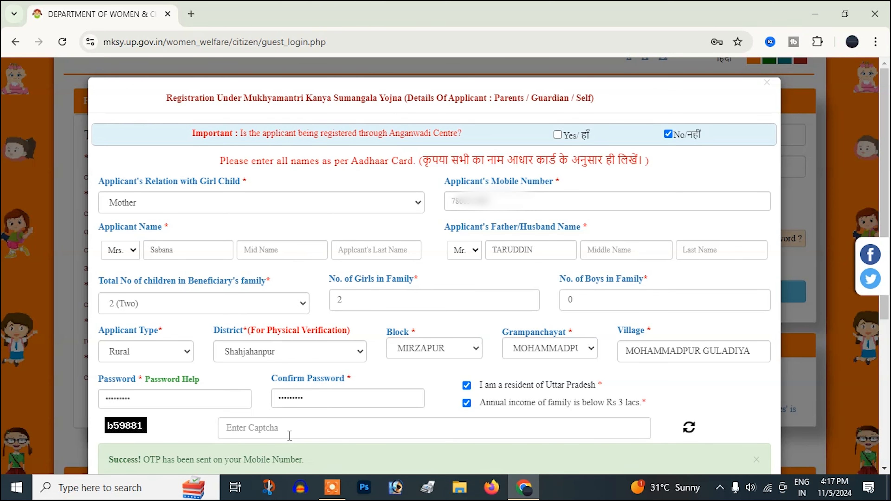
Enter the refreshed captcha and the received SMS OTP, then submit Verify & Sign-UP.
scroll(290, 436, "down", 5)
left_click(207, 340)
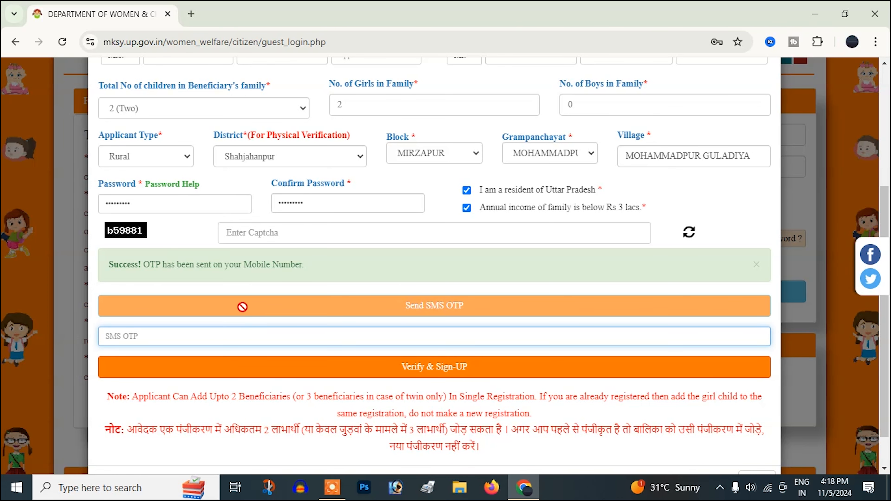
left_click(301, 236)
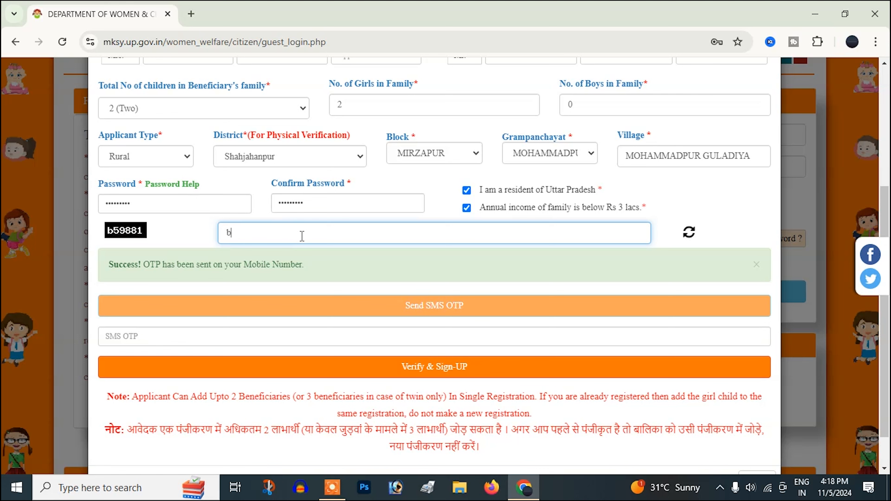
left_click(214, 340)
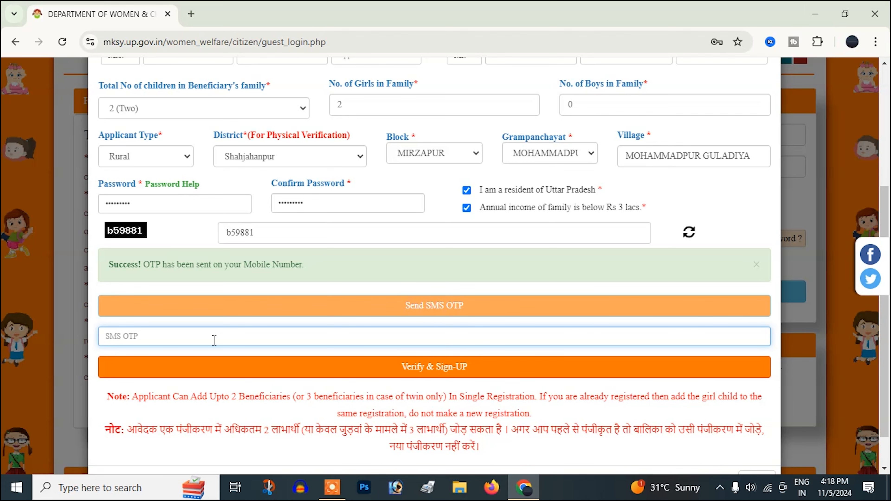
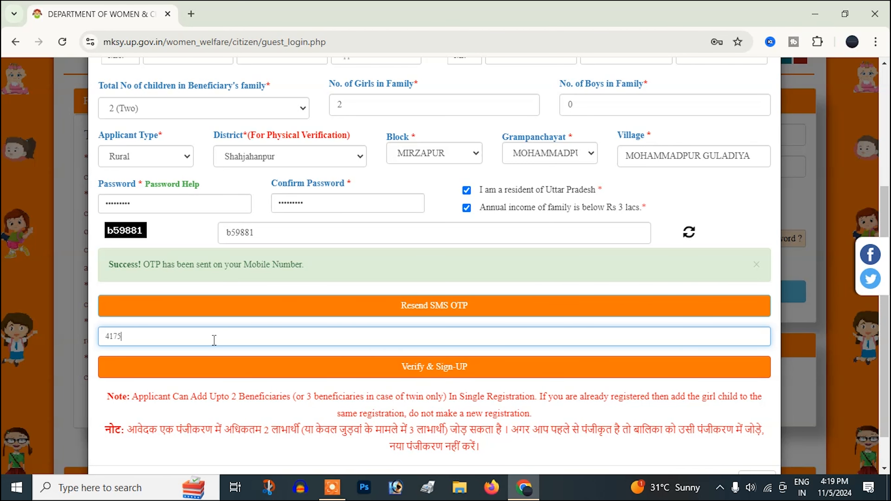
left_click(404, 367)
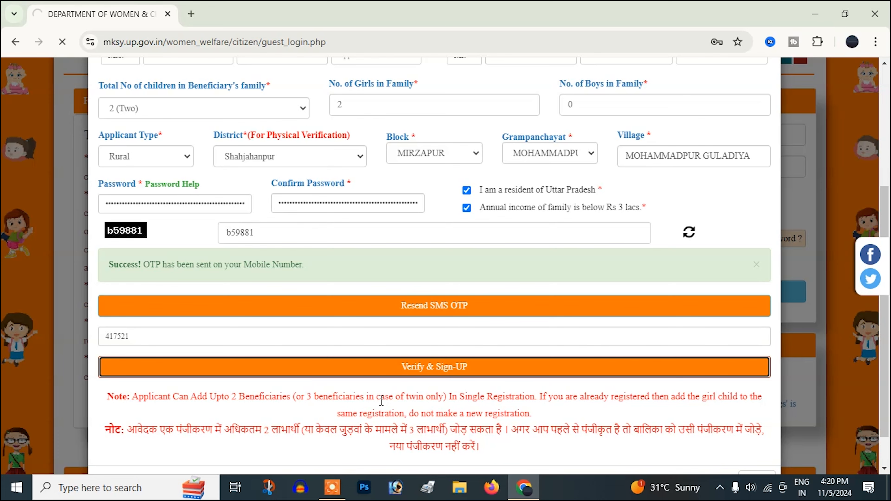
Check the network status and take a screen snip of the registration success message.
left_click(768, 489)
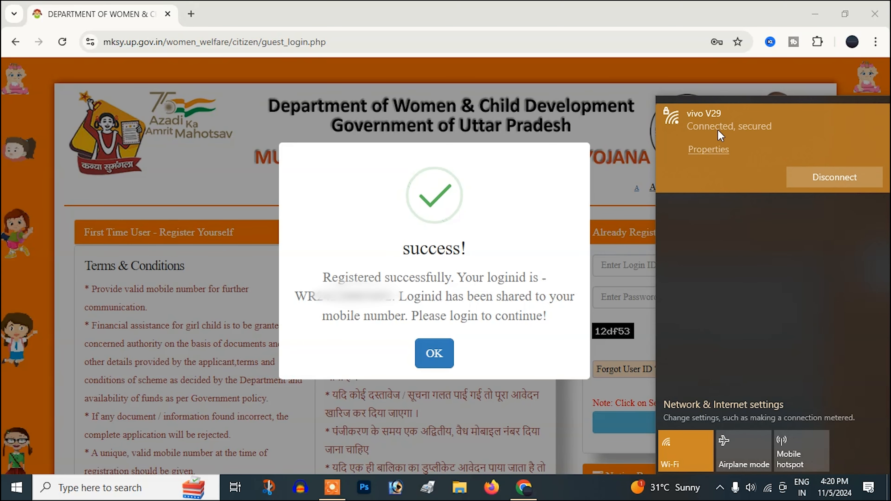
left_click(596, 187)
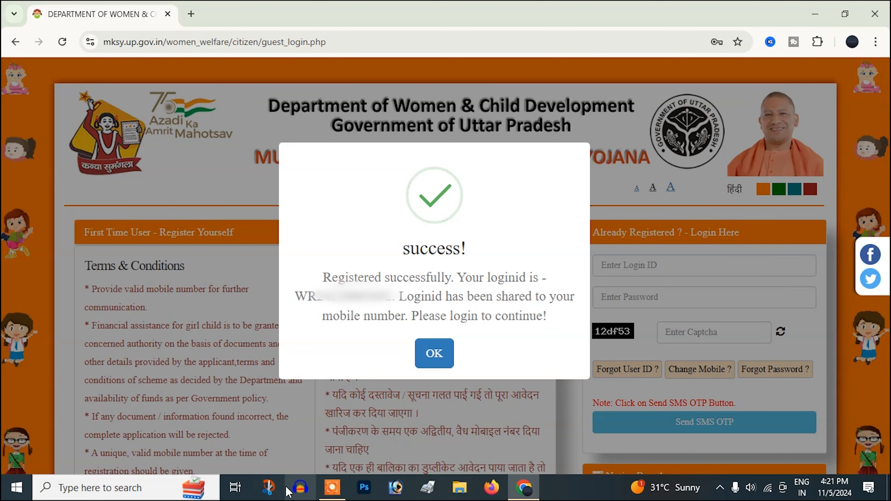
left_click(269, 488)
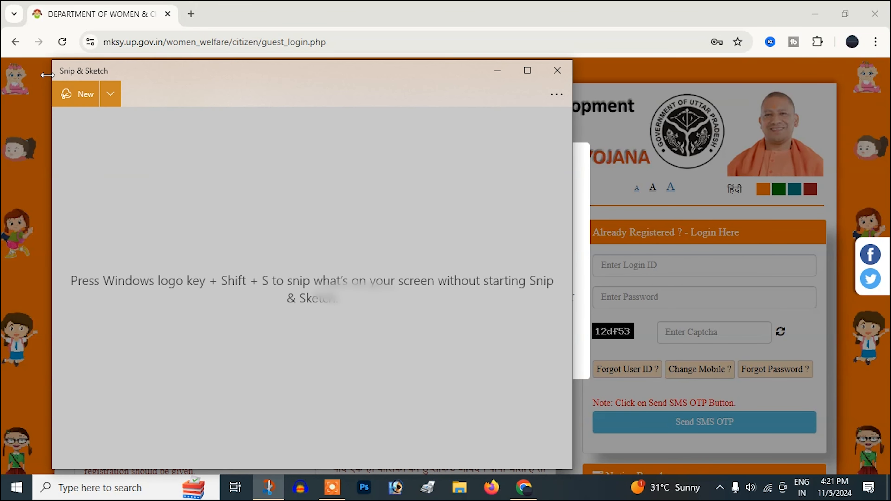
left_click(70, 95)
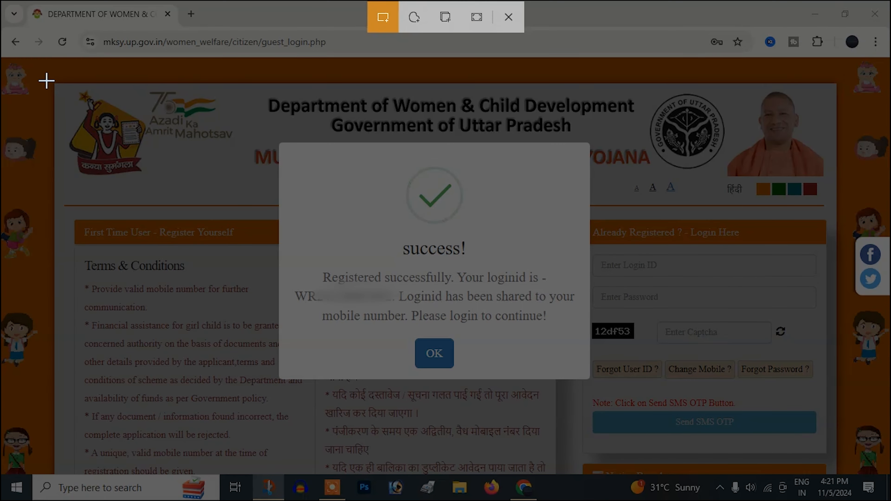
mouse_move(46, 80)
left_mouse_down()
mouse_move(137, 163)
mouse_move(581, 363)
mouse_move(724, 406)
mouse_move(742, 433)
left_mouse_up()
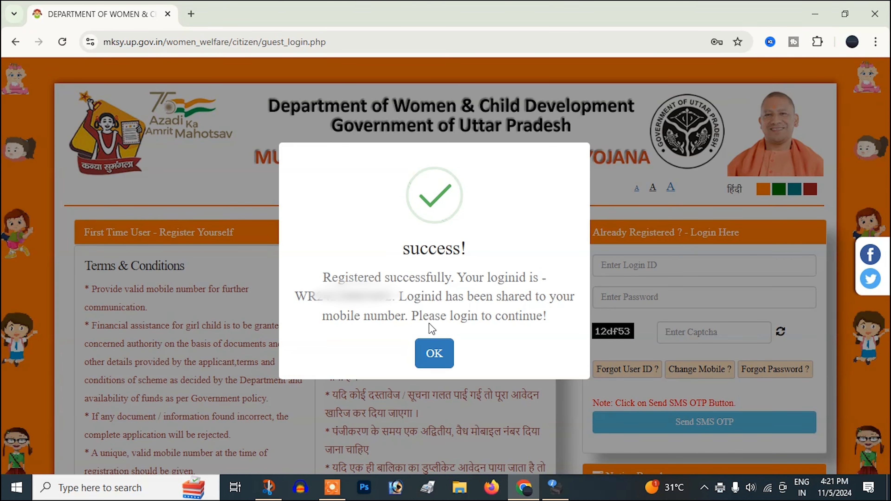
Copy the issued login ID and close the success message.
left_click(292, 294)
left_click_drag(294, 299, 393, 298)
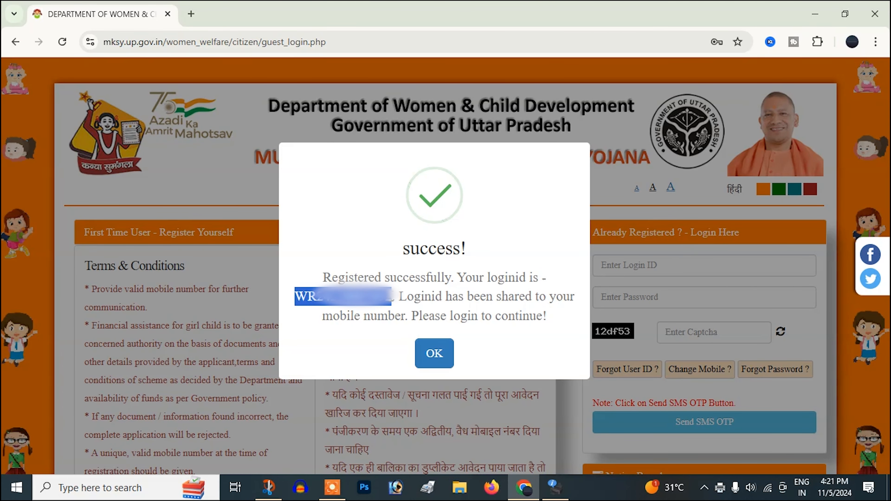
right_click(374, 295)
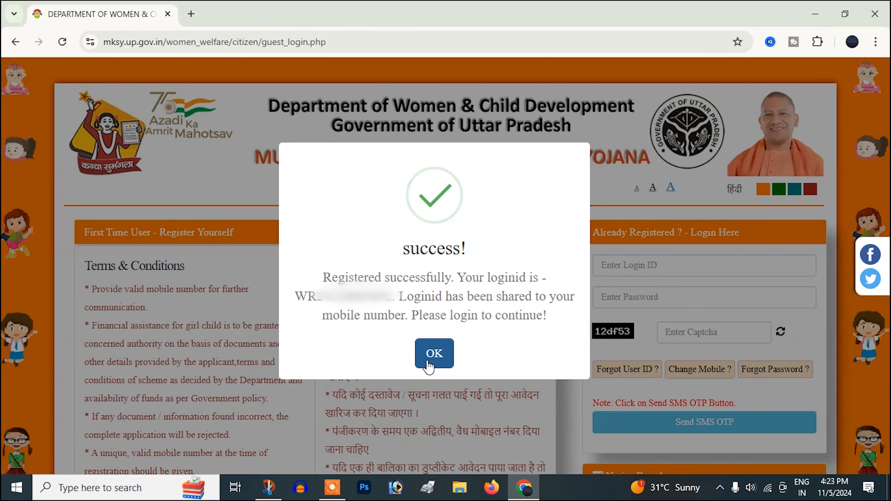
left_click(434, 354)
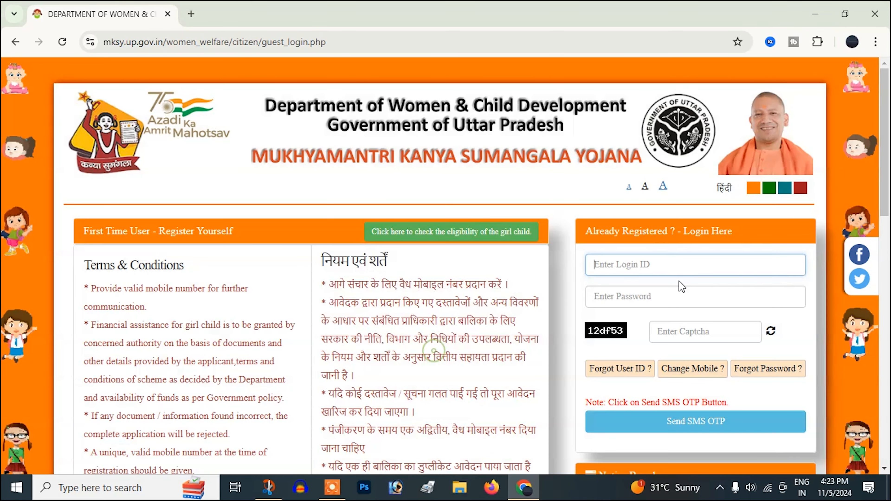
Fill in the new login ID, password and captcha on the sign-in form.
left_click(678, 269)
type("WK")
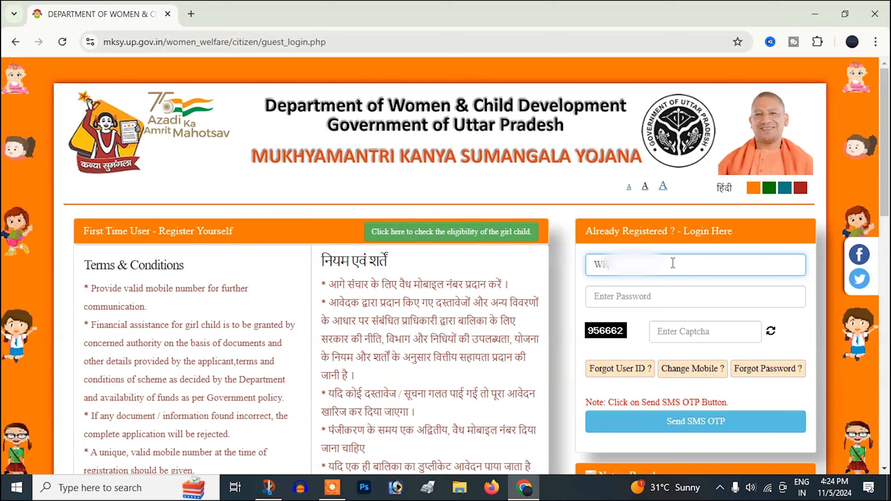
type("????")
type("?")
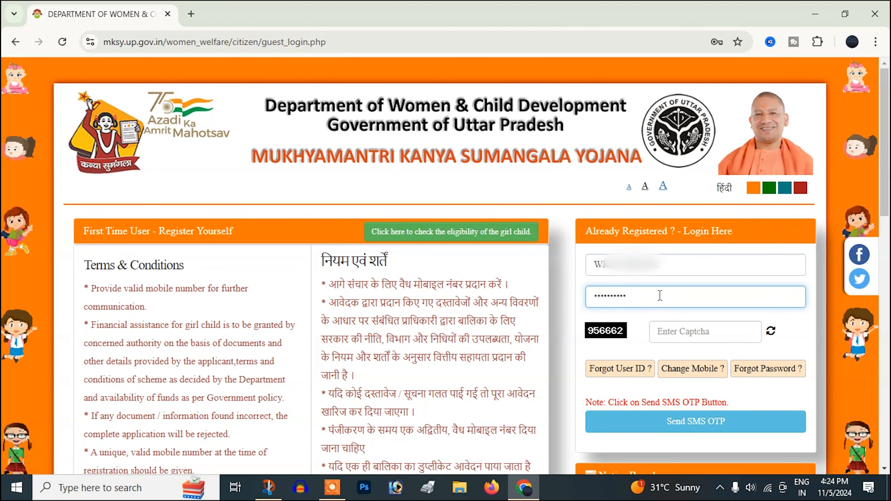
left_click(672, 322)
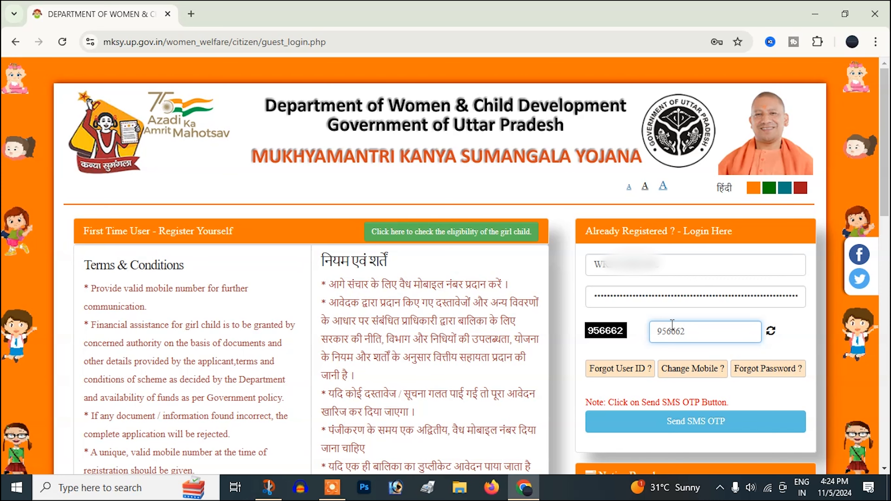
Request the sign-in SMS OTP, enter it, and verify to sign in.
left_click(692, 422)
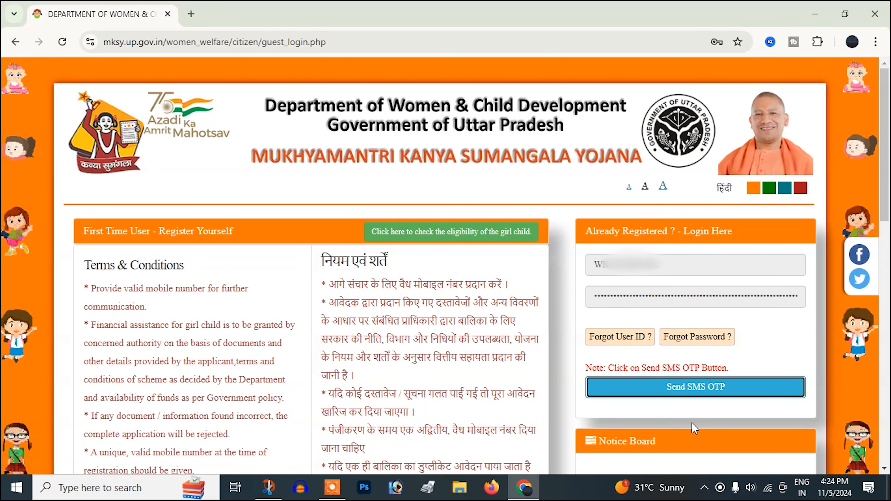
scroll(704, 425, "down", 3)
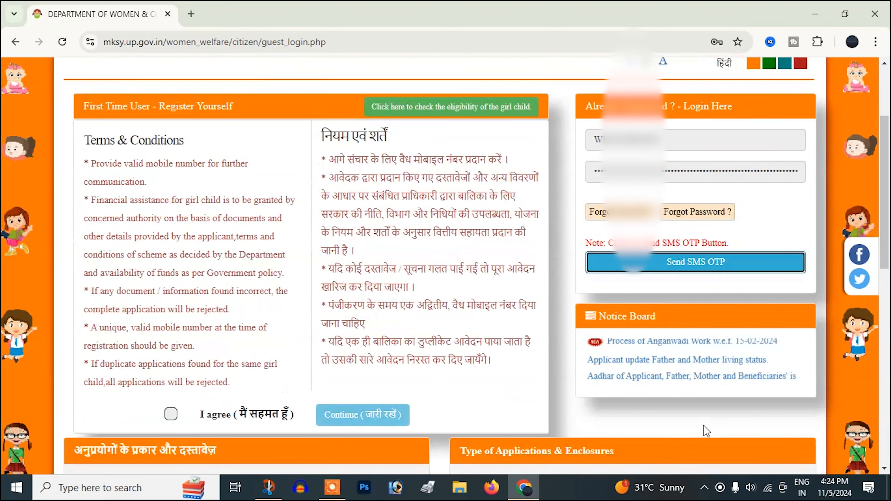
scroll(703, 426, "down", 2)
scroll(714, 372, "up", 3)
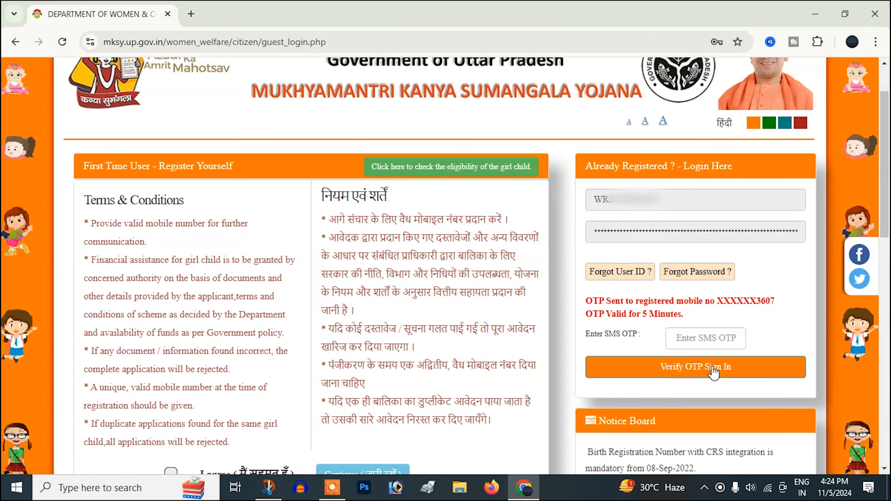
left_click(712, 336)
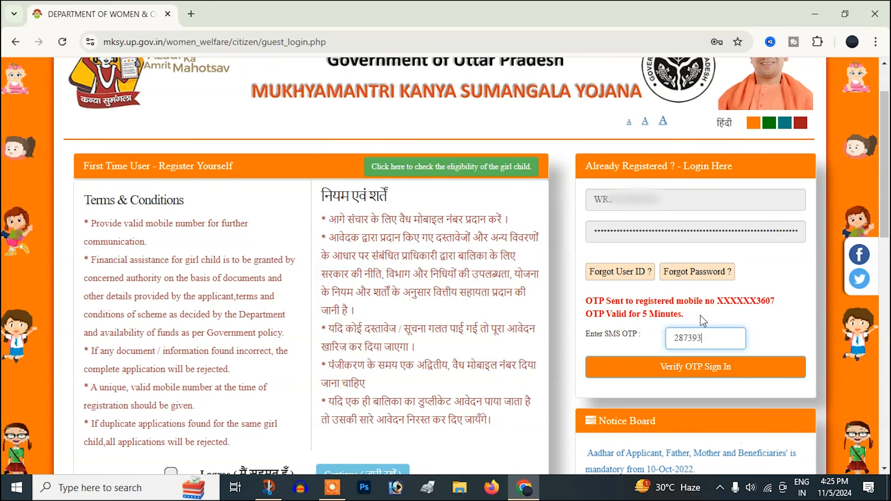
left_click(697, 369)
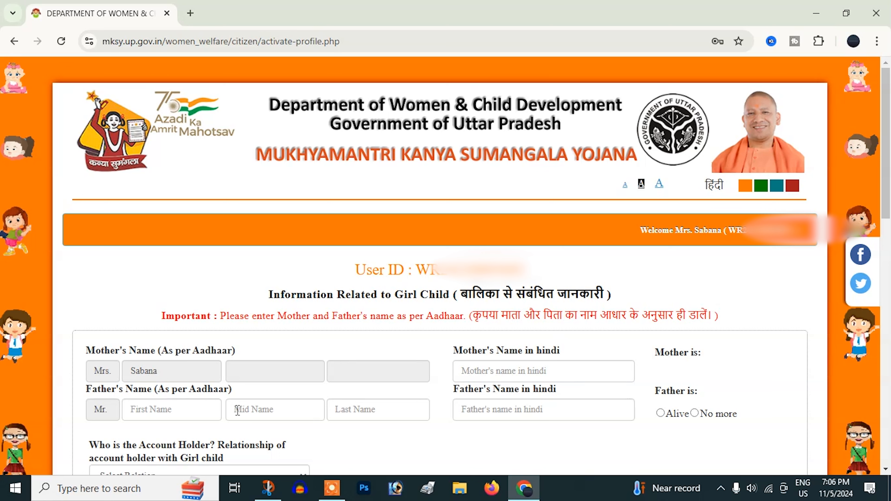
Enter the father's first name, then both parents' names in Hindi using Hindi input.
left_click(177, 404)
type("Ta")
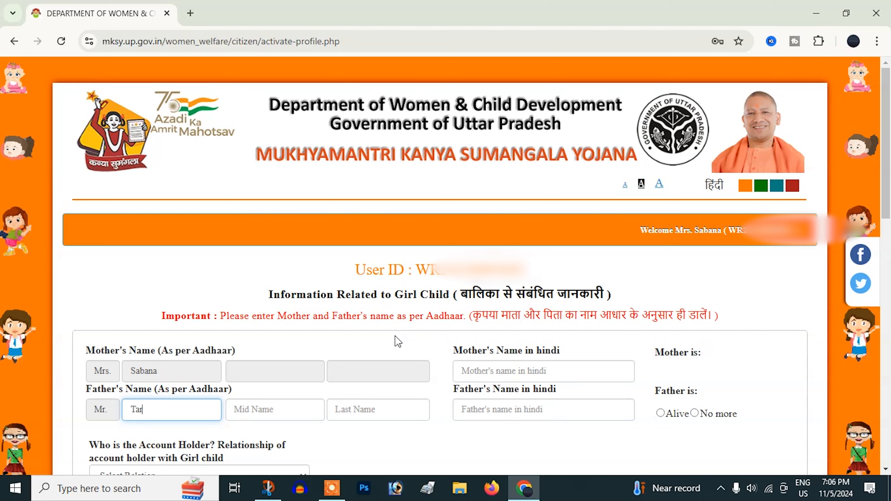
type("ruddin")
left_click(803, 488)
left_click(789, 415)
left_click(590, 370)
type("sabana")
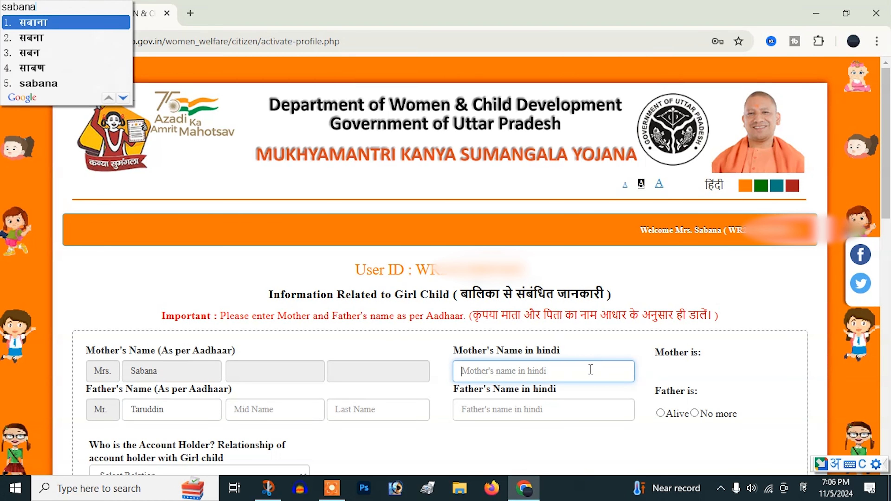
left_click(58, 24)
left_click(505, 411)
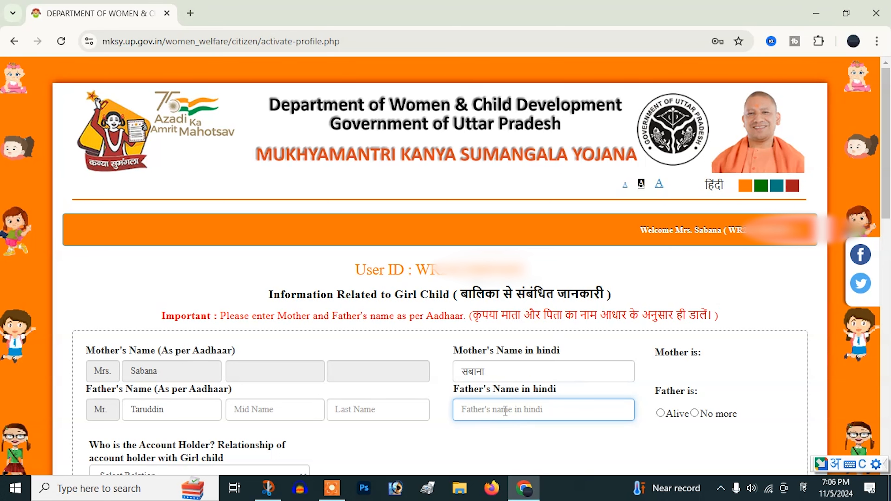
type("tarudd")
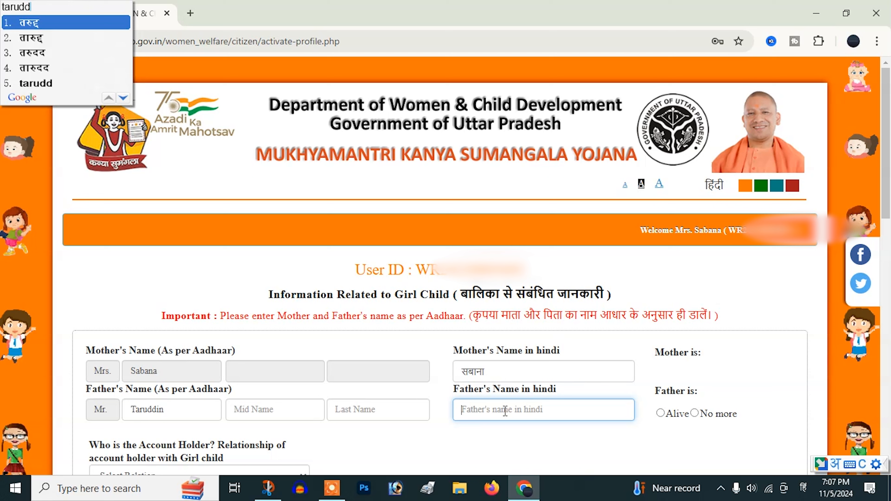
type("in")
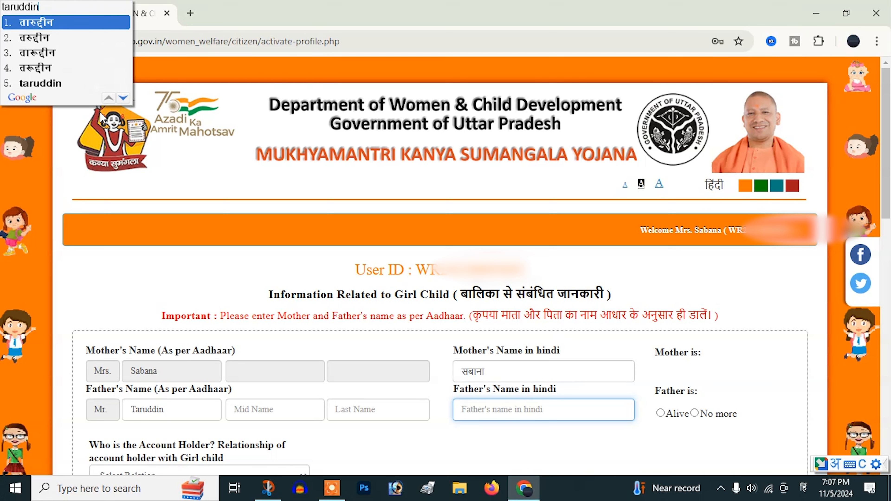
left_click(53, 52)
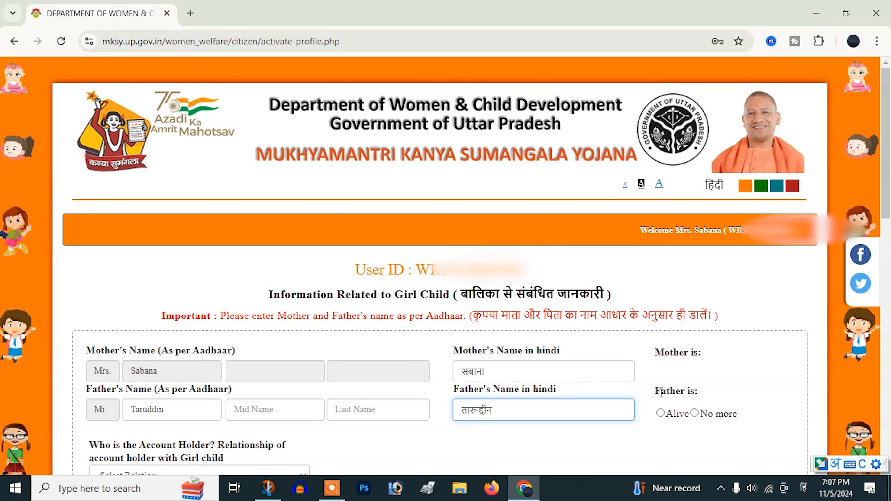
Mark the father as Alive under 'Father is:'.
left_click_drag(655, 387, 701, 393)
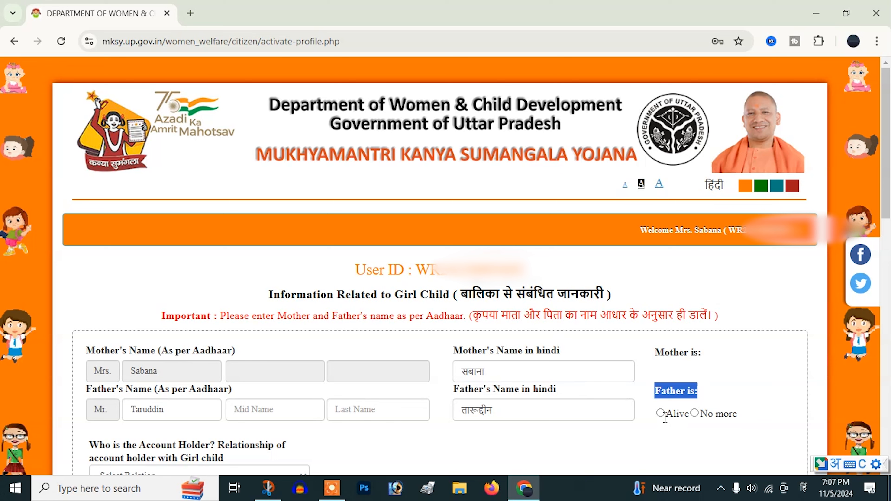
left_click(660, 413)
scroll(287, 311, "down", 7)
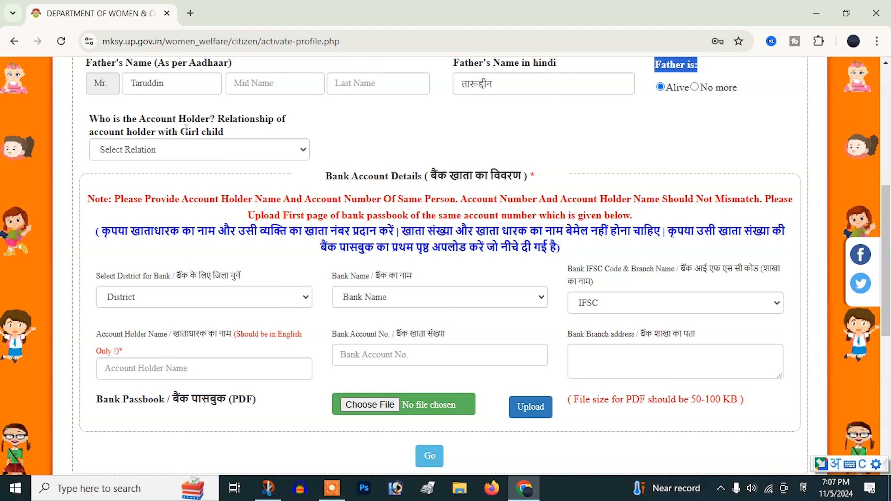
Set the account holder as Mother and the bank district to Shahjahanpur.
left_click(163, 151)
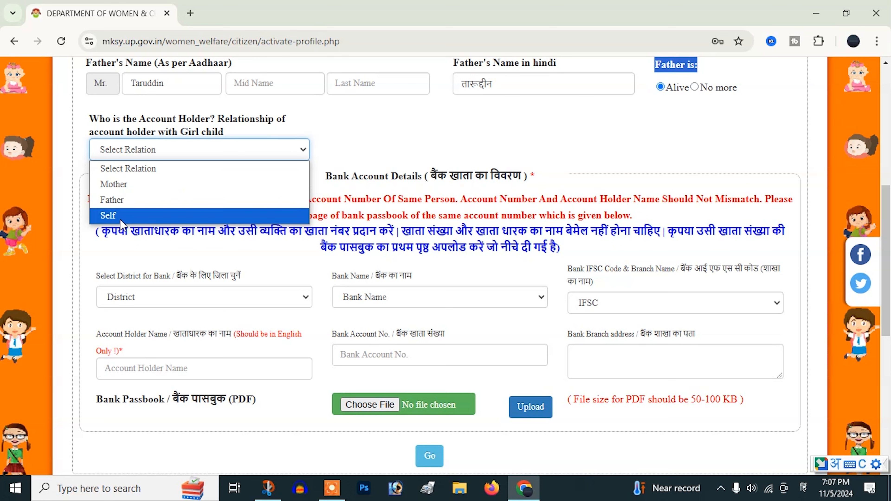
left_click(134, 192)
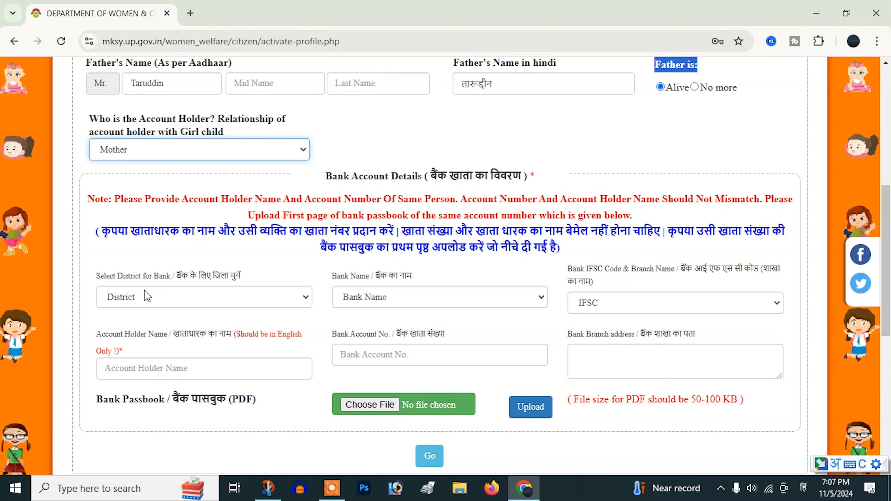
left_click(144, 296)
type("ss")
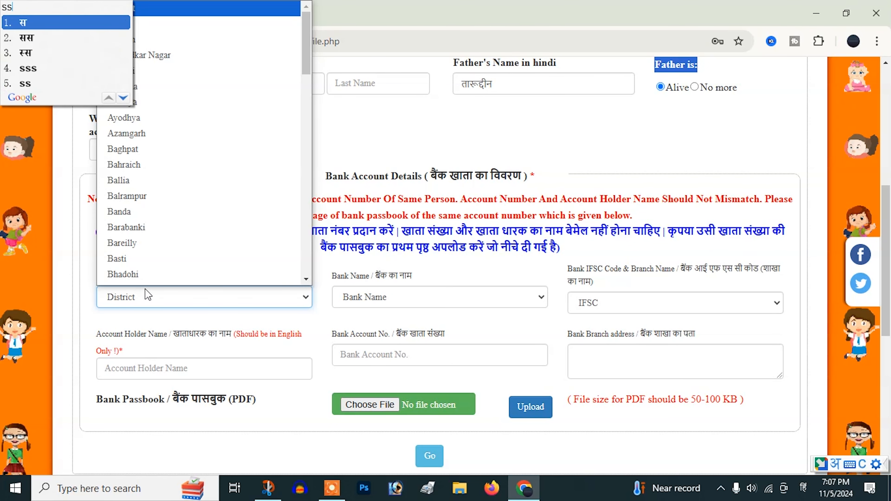
left_click(805, 489)
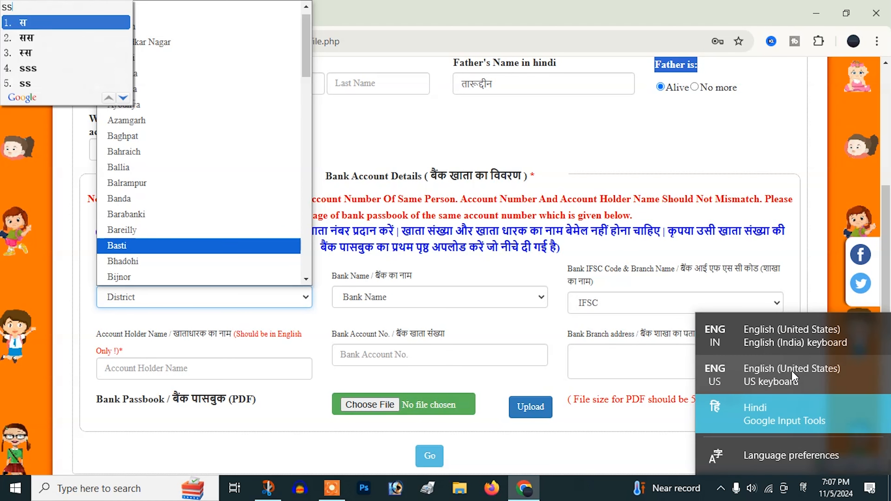
left_click(769, 372)
type("sam")
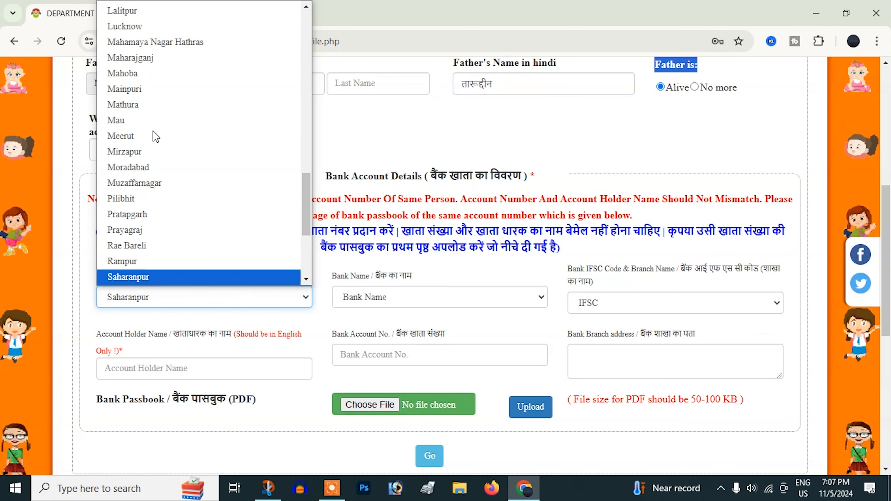
left_click(184, 277)
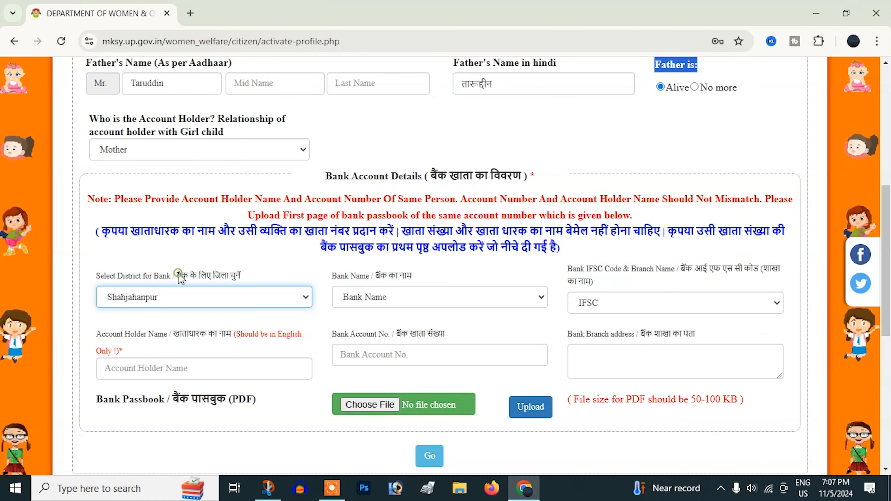
Choose Baroda U.P. Bank and the JARIYANPUR branch IFSC code.
left_click(382, 308)
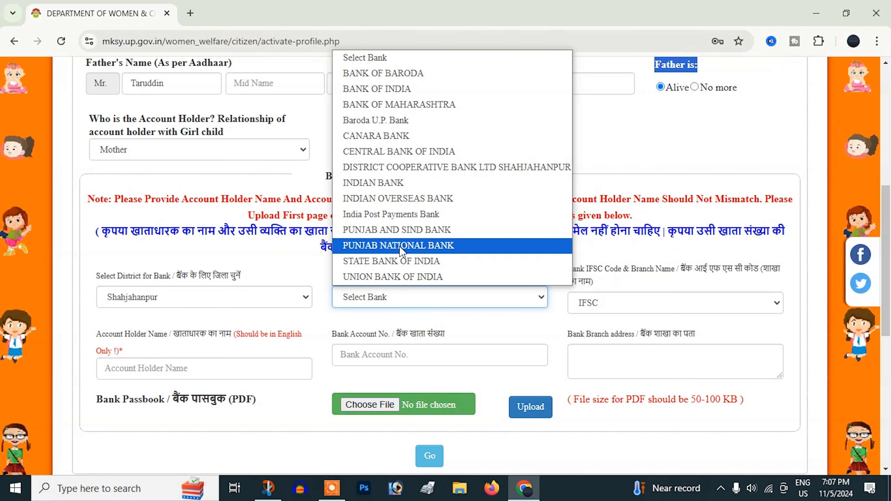
left_click(405, 121)
left_click(590, 306)
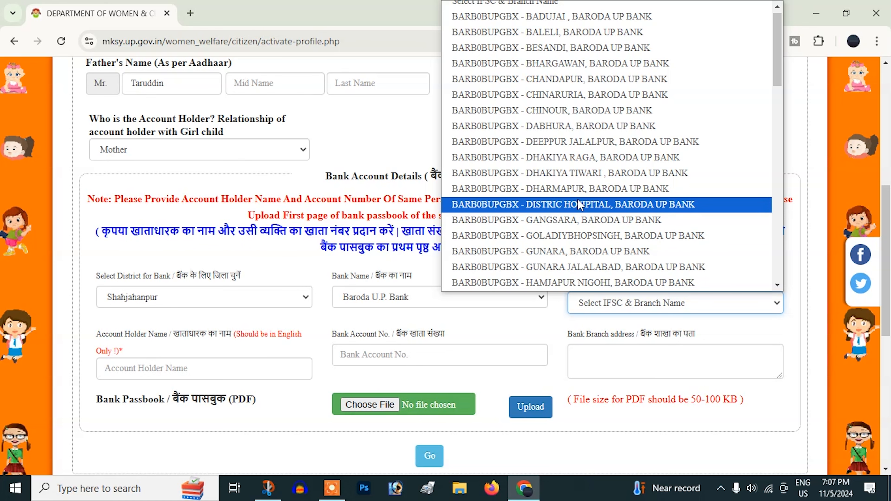
scroll(579, 197, "down", 5)
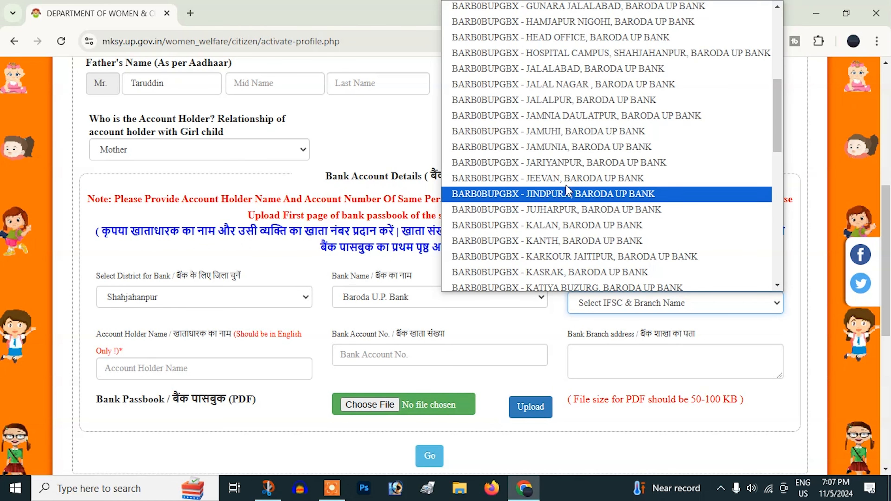
left_click(562, 162)
Enter the account holder's name, the account number and the Jariyanpur branch address.
left_click(144, 368)
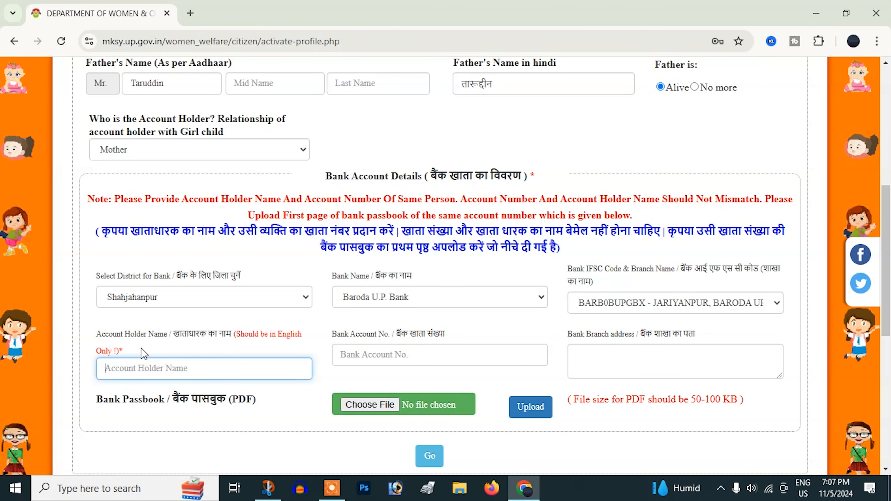
type("Sabana")
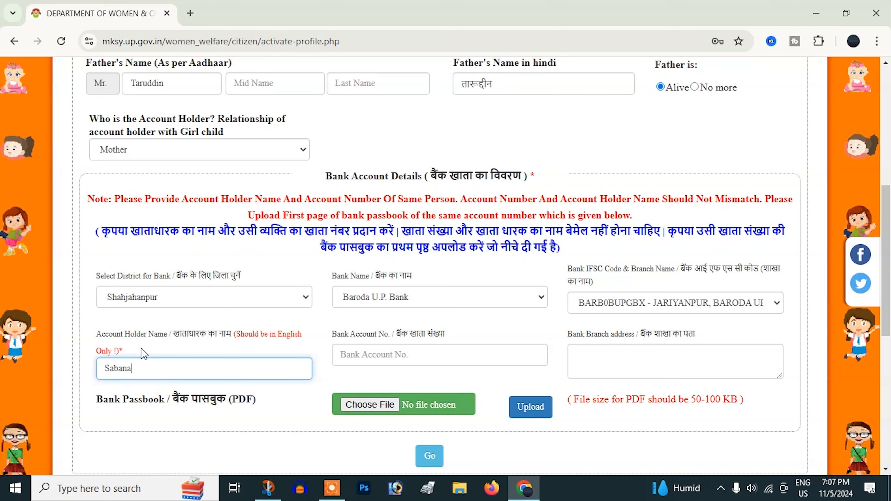
key("Tab")
type("56")
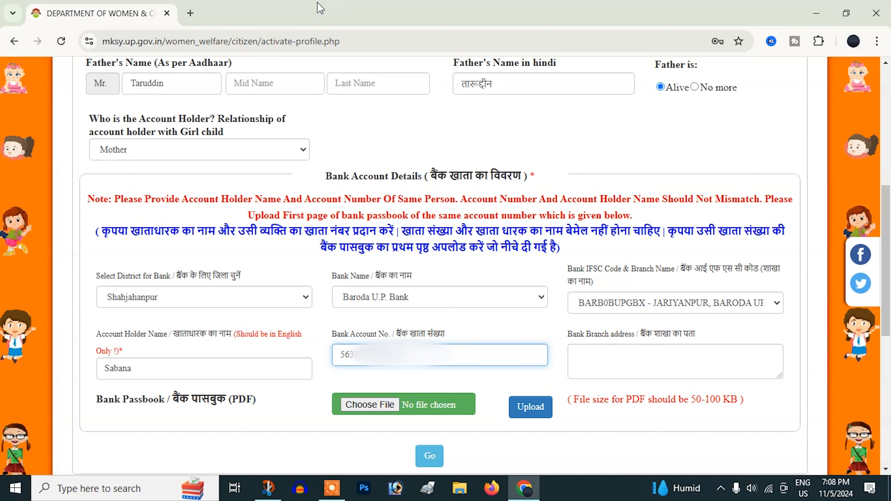
left_click(611, 361)
type("j")
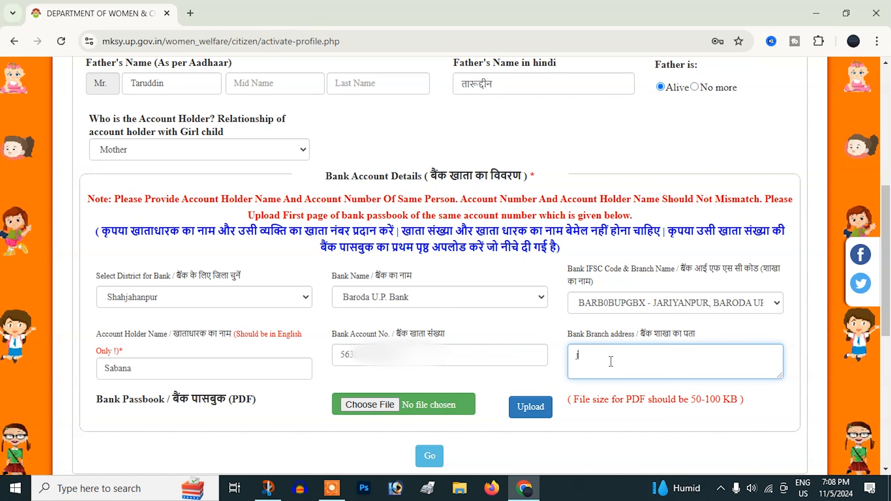
type("ariyanpur")
Attach pf.pdf from the Downloads folder as the bank passbook.
left_click(362, 409)
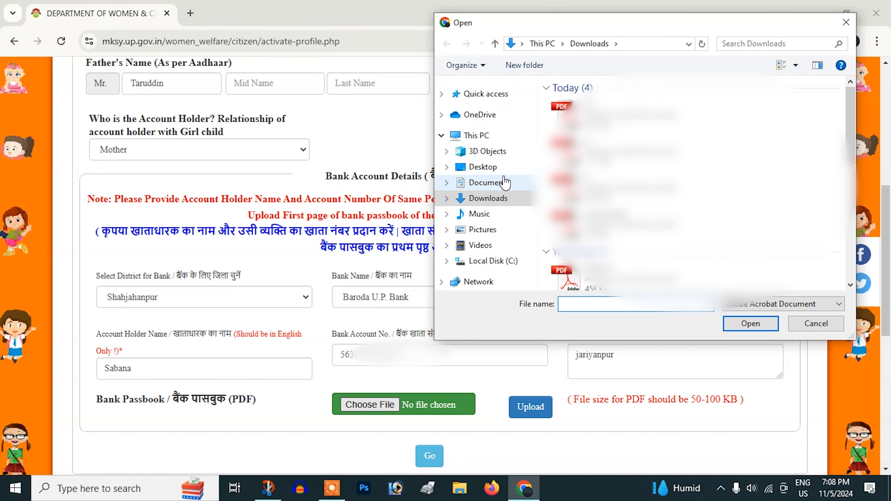
left_click(489, 199)
scroll(625, 183, "down", 3)
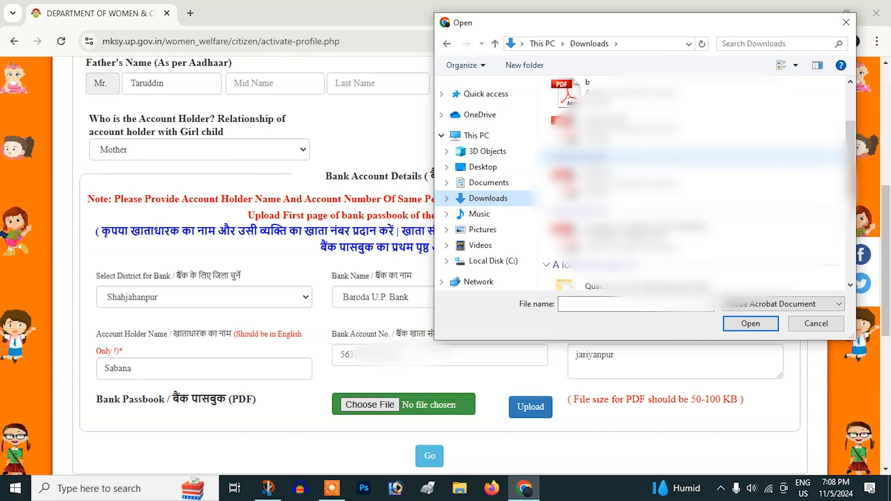
left_click(504, 198)
scroll(631, 183, "down", 5)
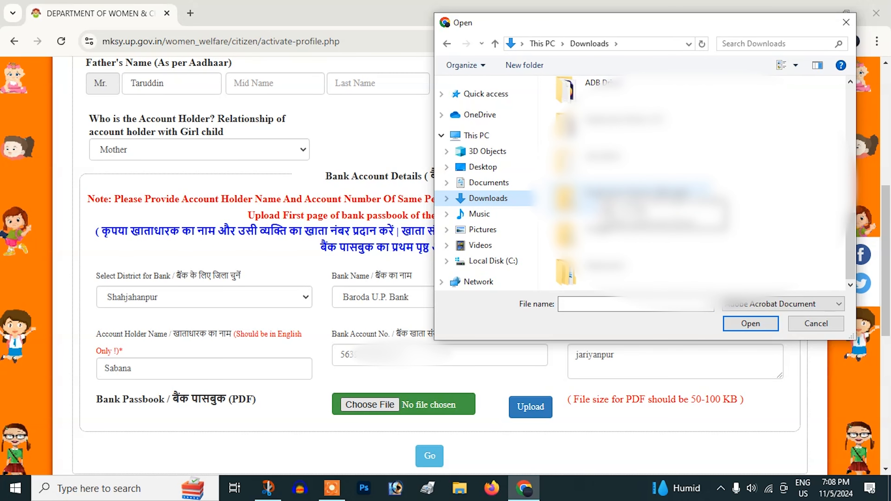
scroll(632, 182, "up", 6)
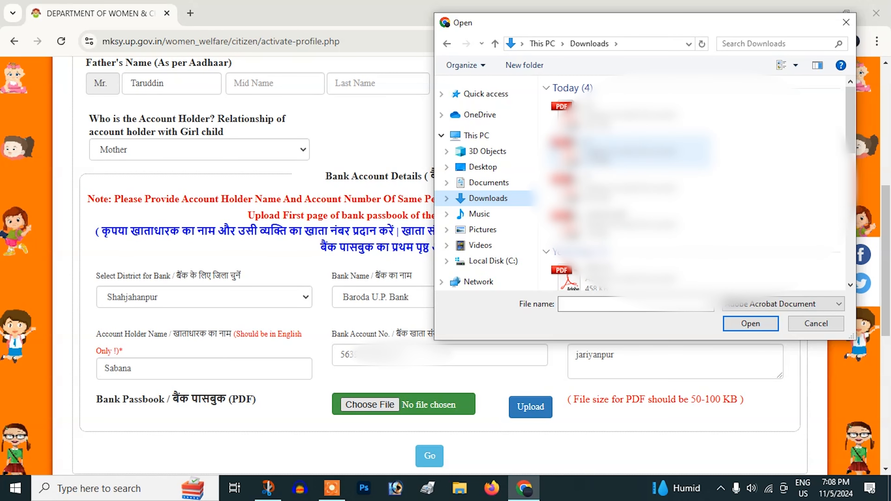
left_click(628, 114)
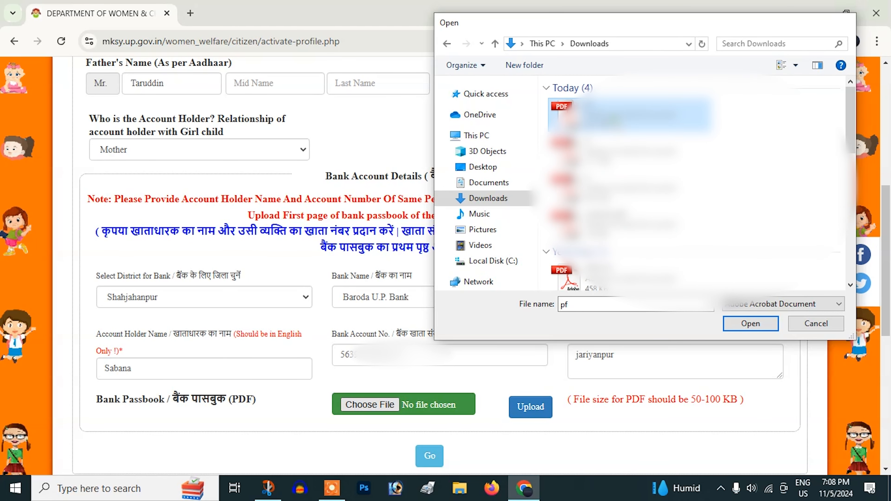
double_click(614, 118)
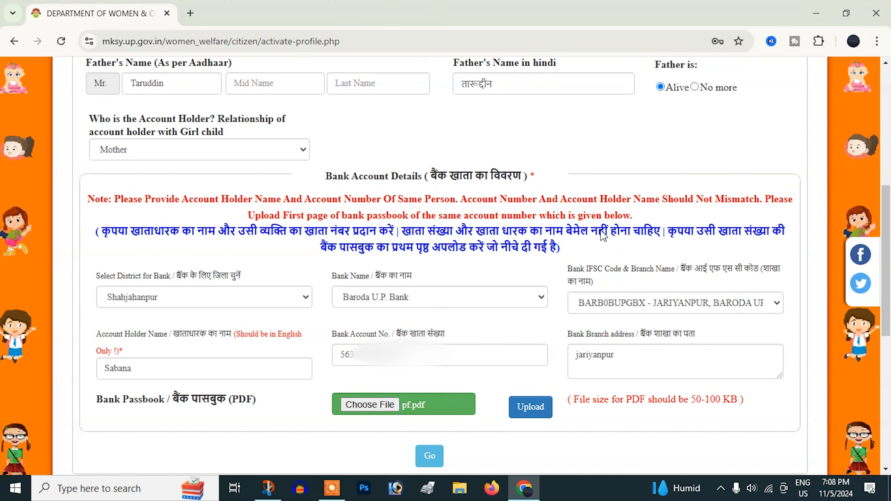
Upload the passbook, submit the profile with Go, and dismiss the success message.
left_click(525, 411)
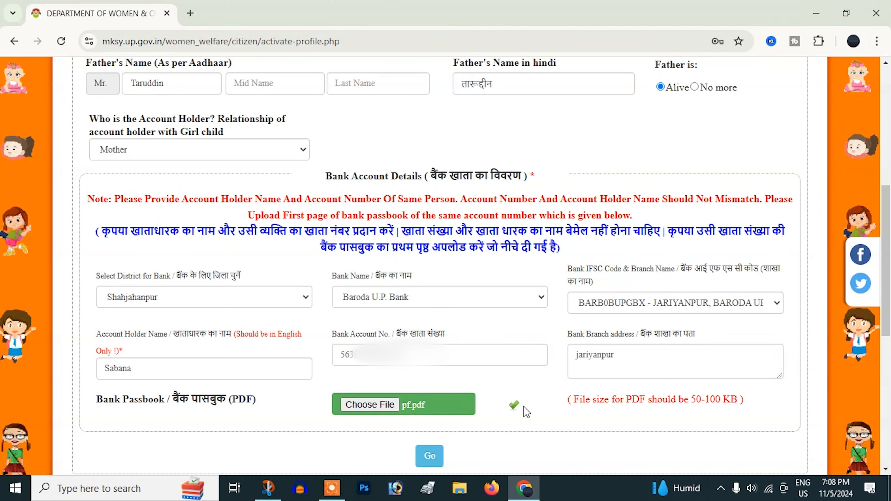
left_click(435, 458)
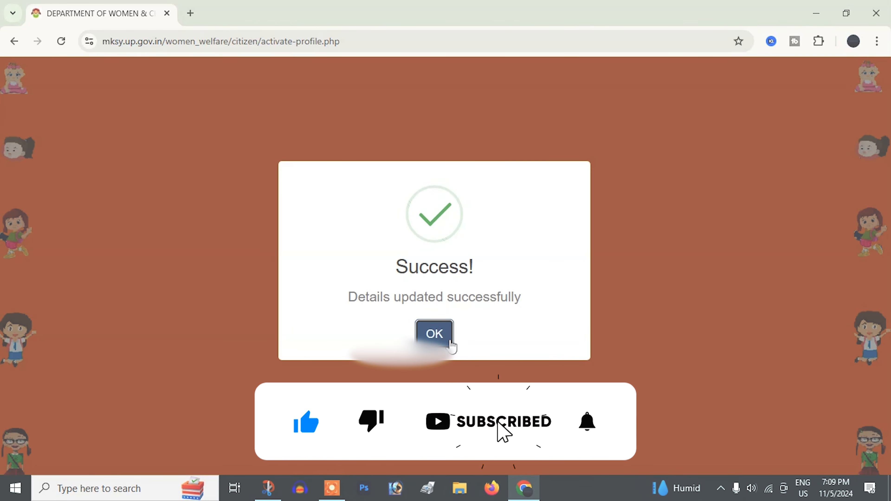
left_click(451, 341)
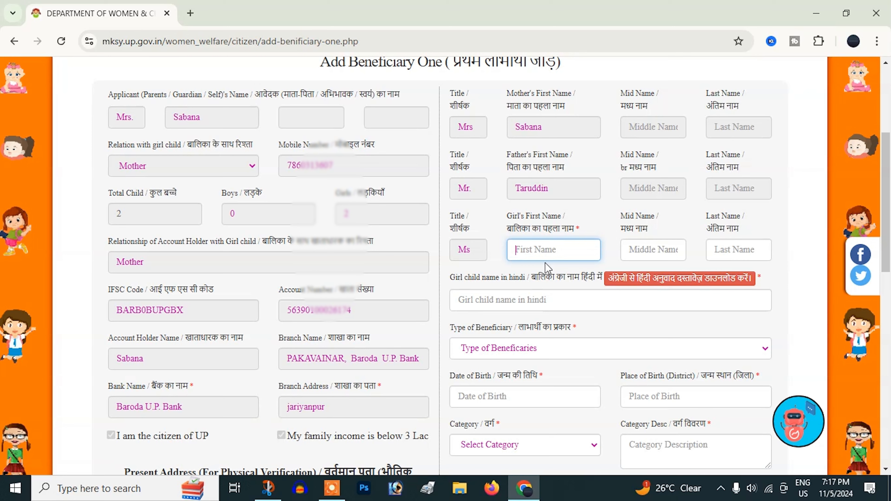
Enter the girl's name, writing the Hindi version with the Hindi keyboard input.
type("Suhana")
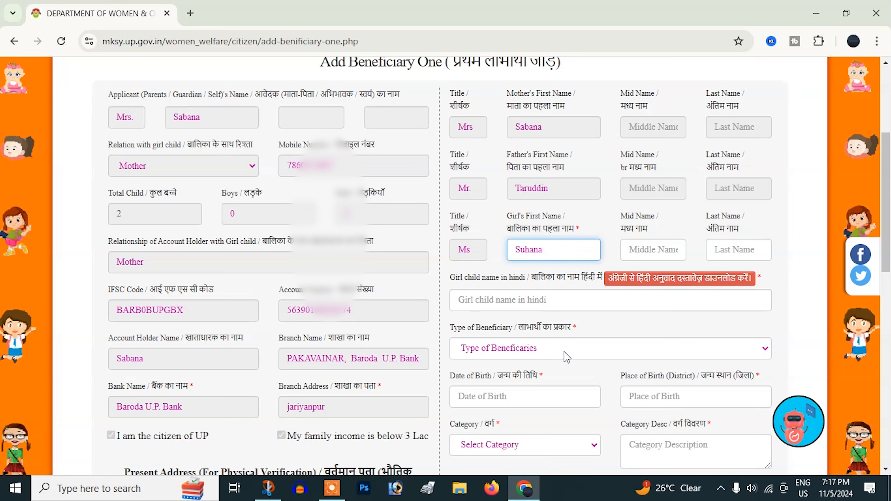
left_click(807, 494)
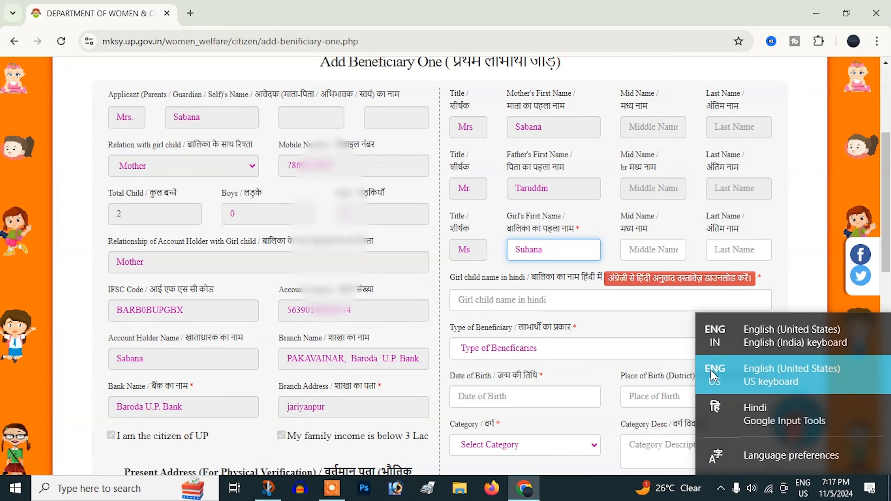
left_click(757, 409)
left_click(488, 302)
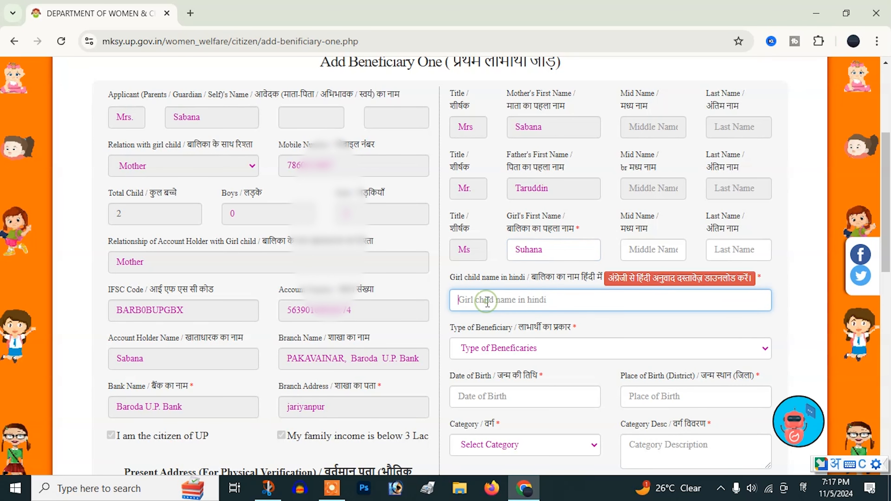
type("Suhana")
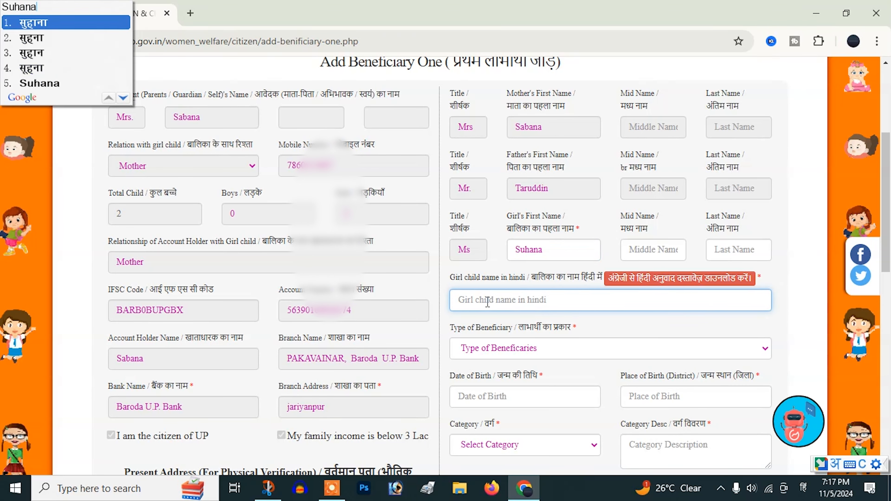
key("space")
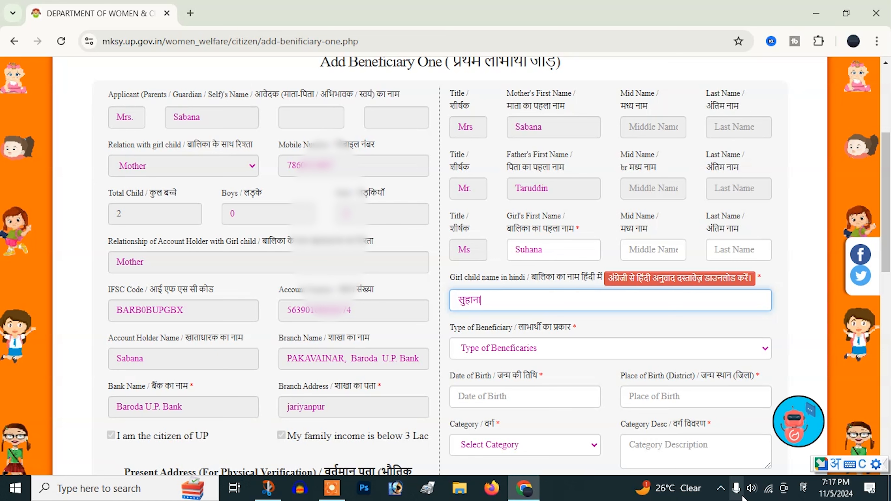
left_click(804, 490)
left_click(791, 378)
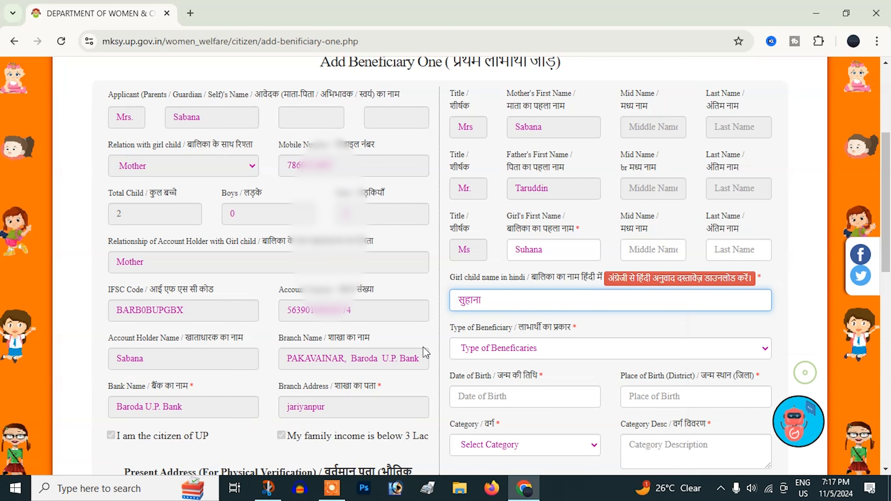
left_click(511, 354)
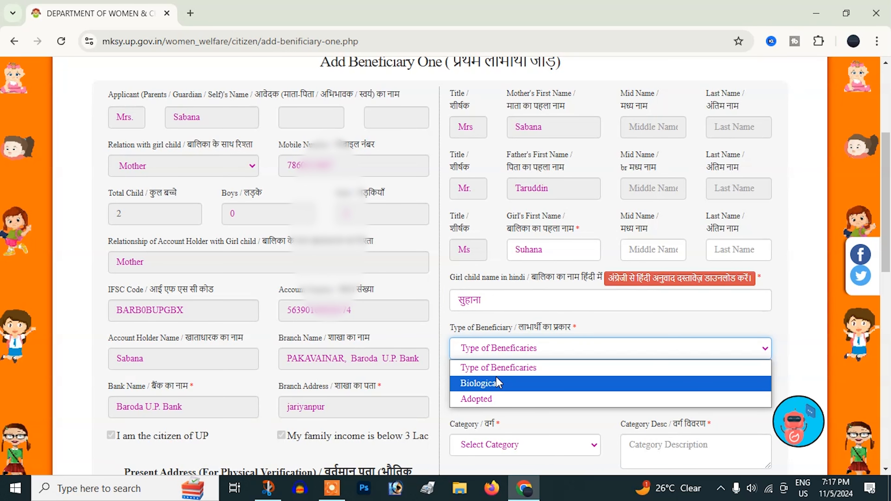
left_click(488, 388)
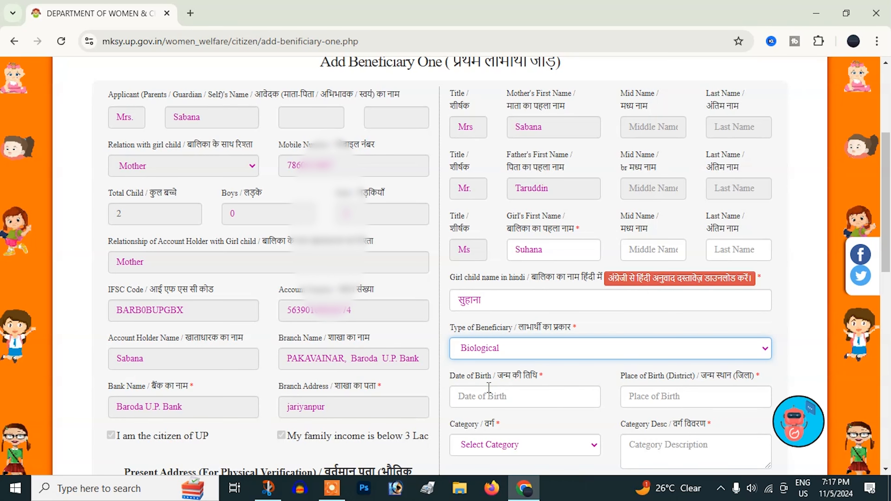
left_click(485, 396)
left_click(496, 422)
left_click(496, 422)
scroll(514, 430, "down", 2)
left_click(470, 425)
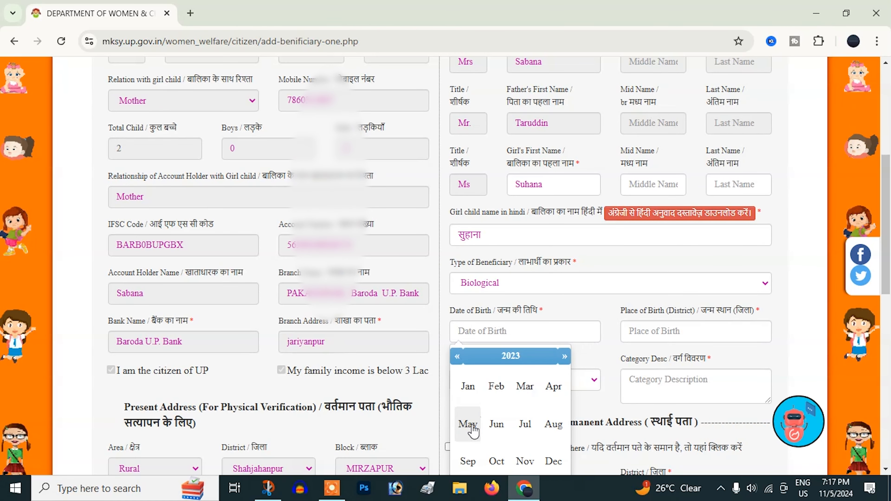
left_click(468, 386)
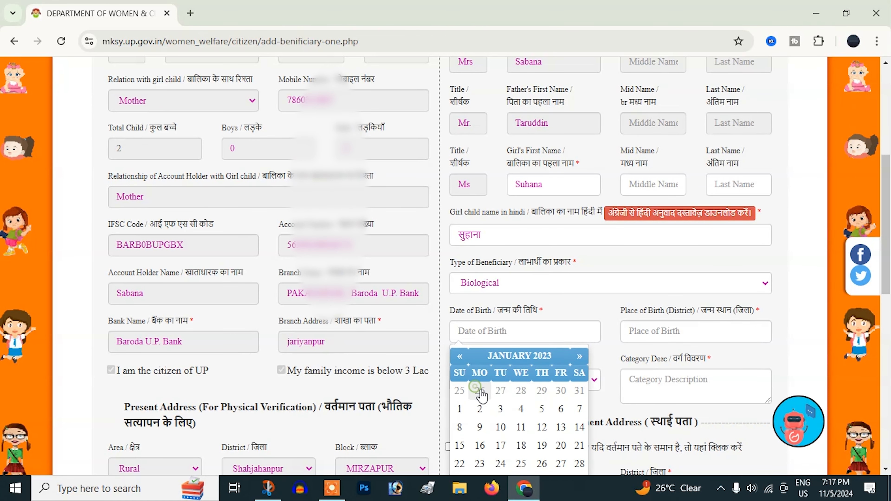
left_click(560, 409)
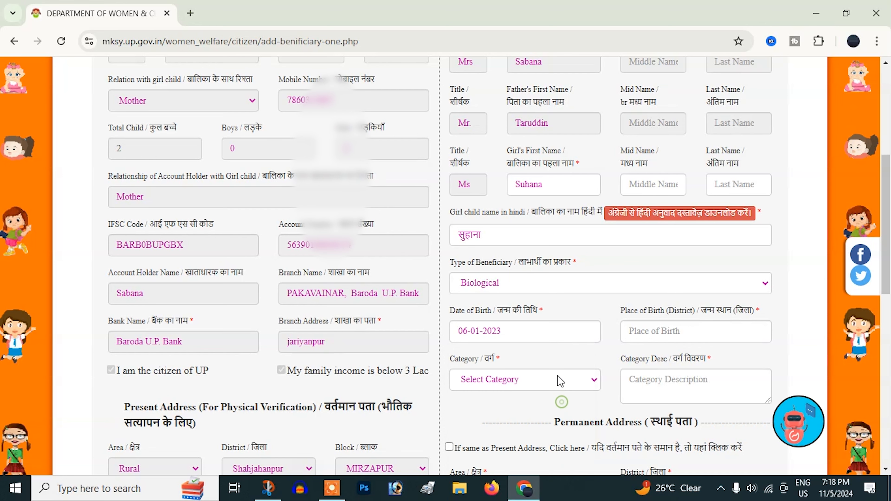
Enter shahjahanpur as birthplace, choose Other Backward Class, and describe the category as MANSORI.
left_click(660, 336)
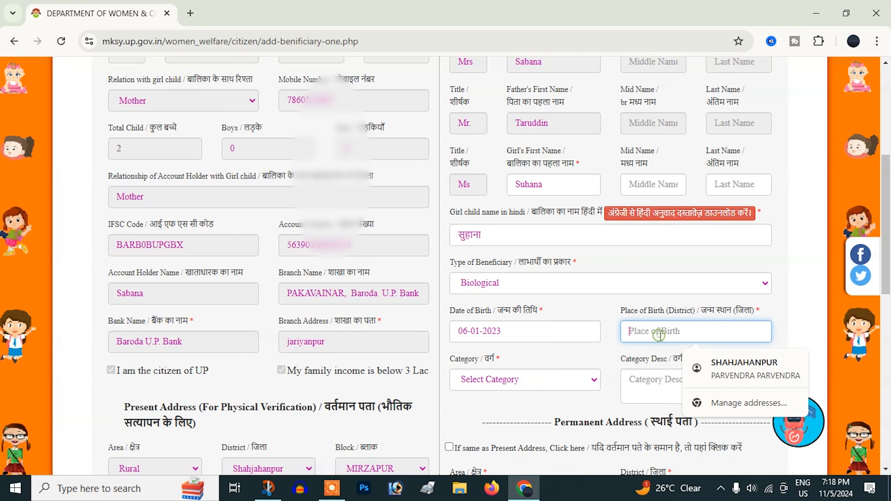
type("s")
left_click(534, 380)
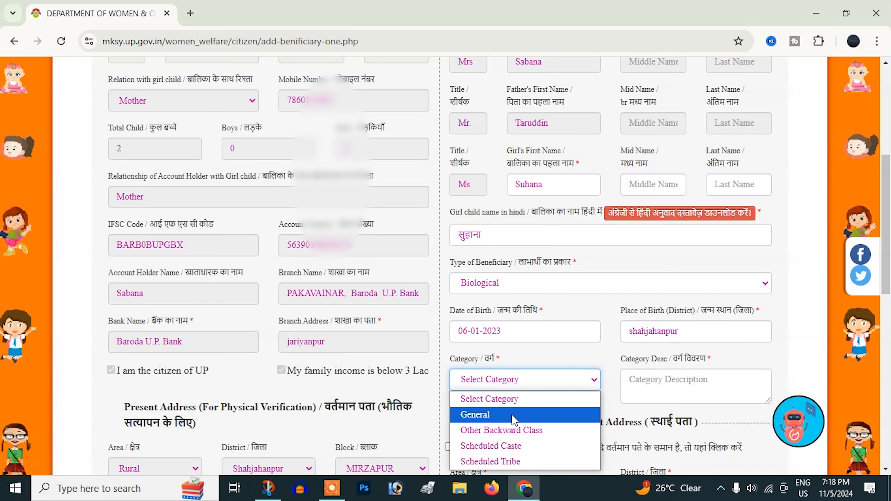
left_click(514, 430)
left_click(684, 388)
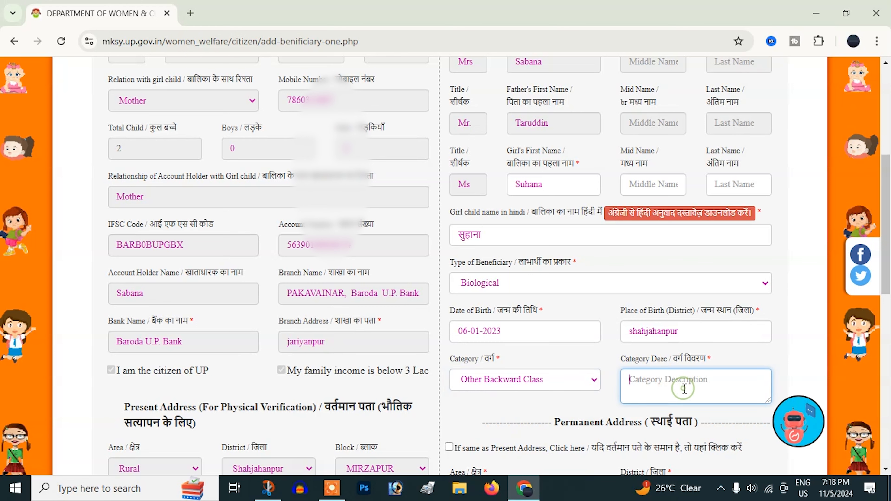
type("man")
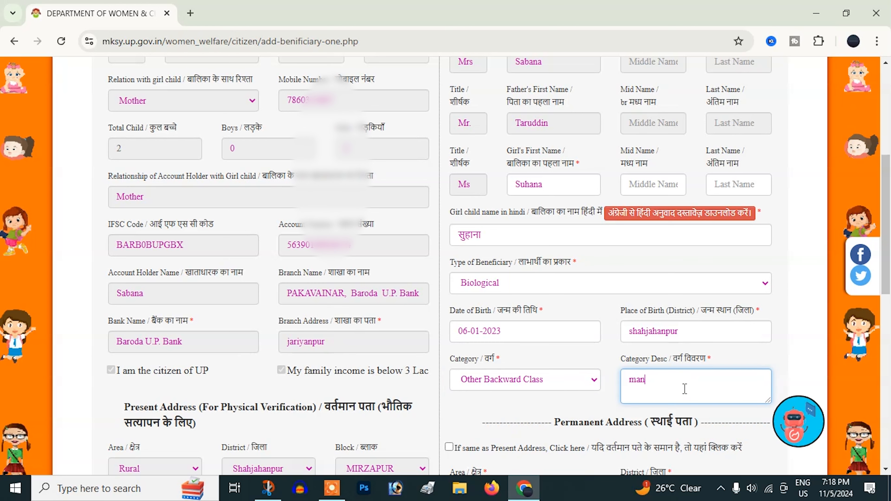
key("BackSpace")
key("BackSpace")
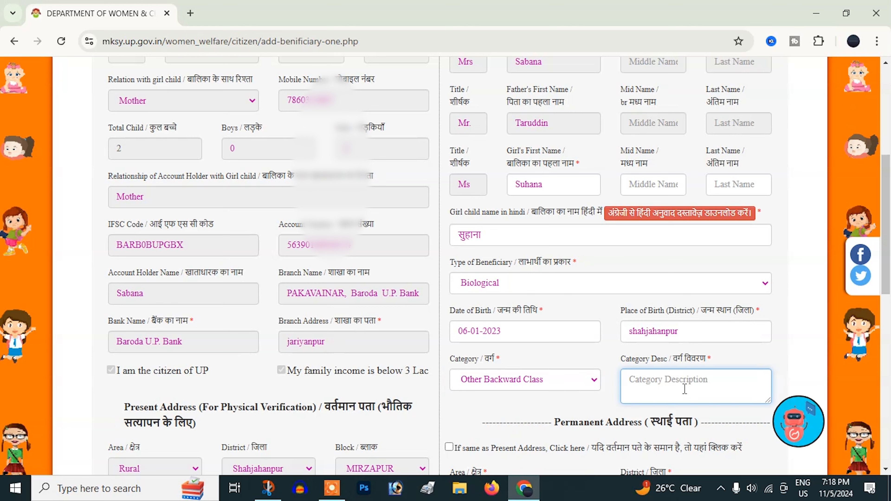
type("MANSORI")
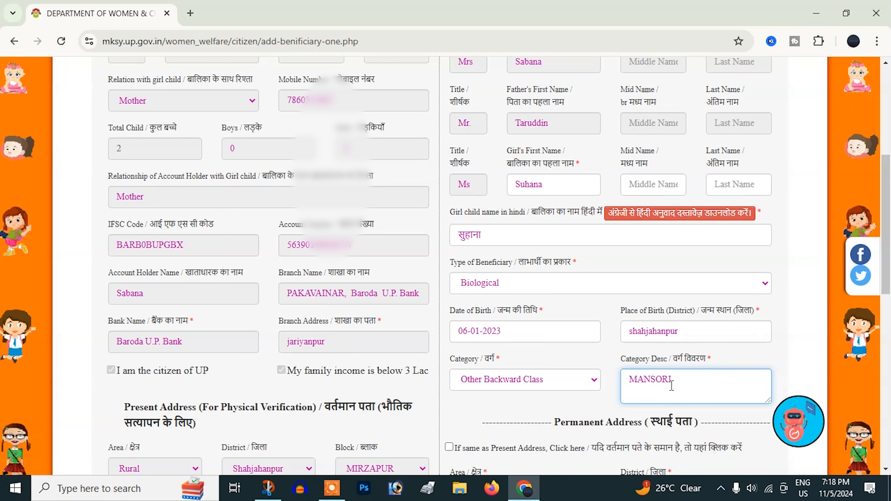
Enter the present pincode and street address, reuse it as permanent address, and submit.
scroll(300, 401, "down", 5)
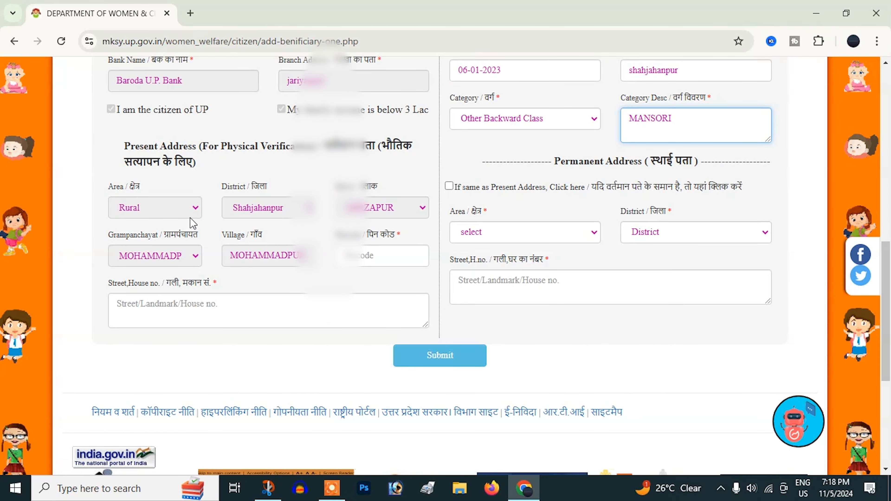
left_click(190, 211)
left_click(192, 208)
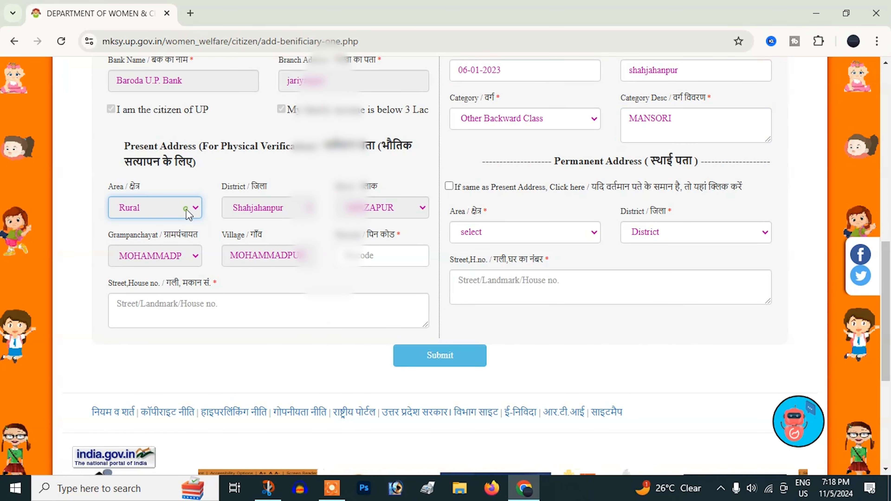
left_click(367, 263)
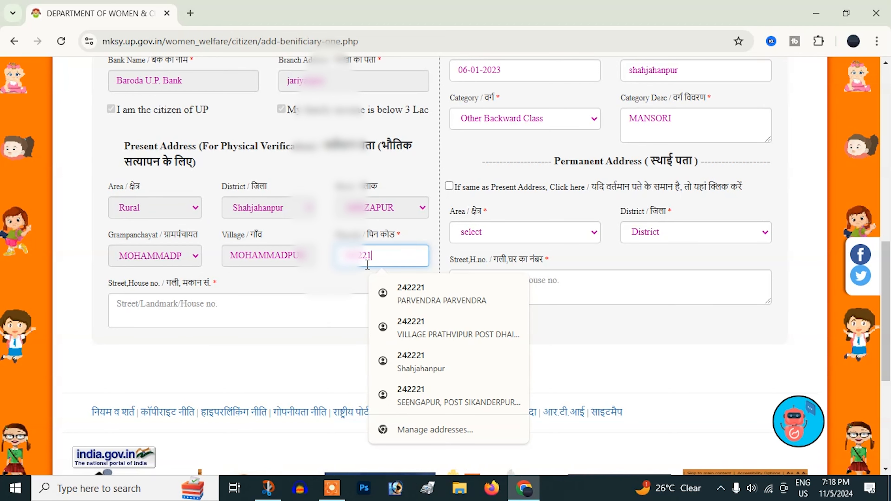
left_click(246, 300)
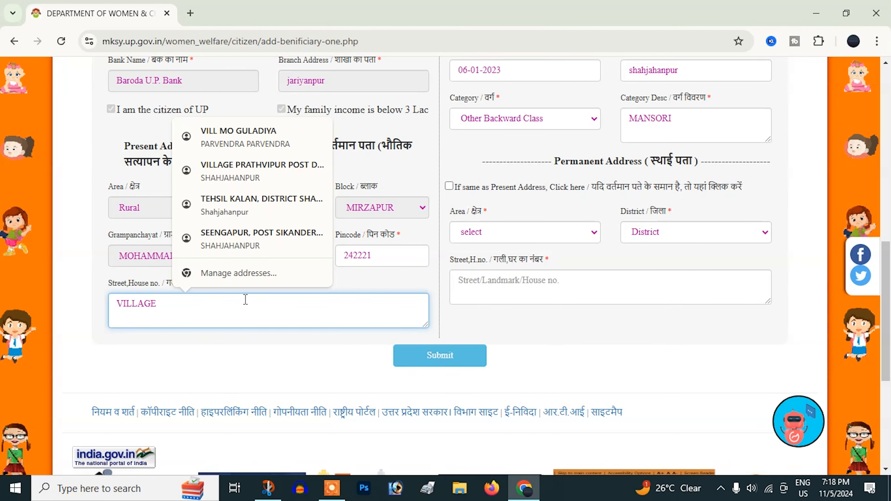
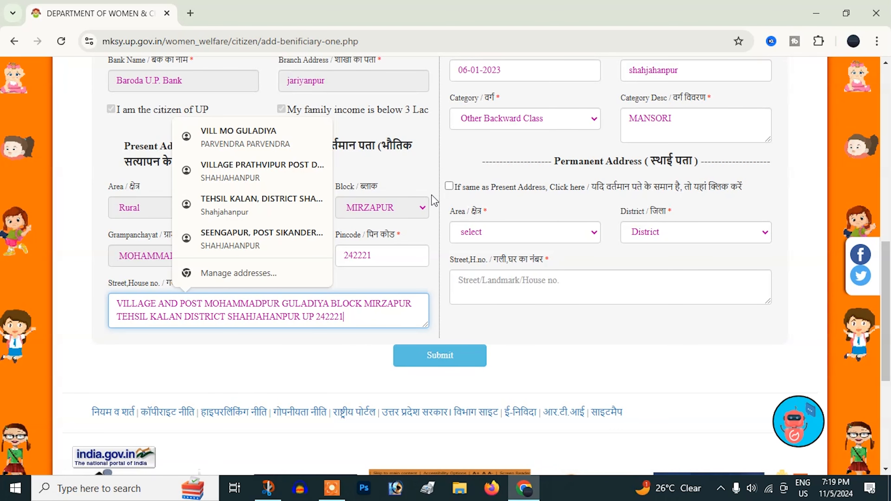
left_click(449, 187)
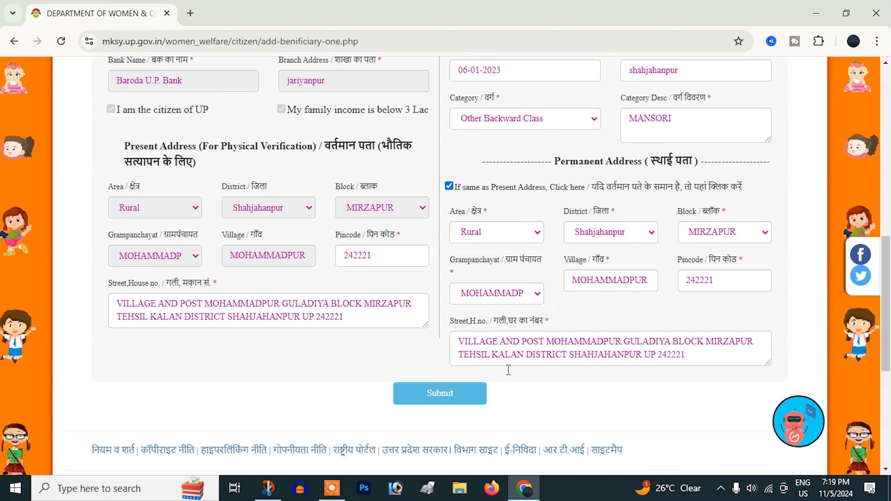
left_click(466, 400)
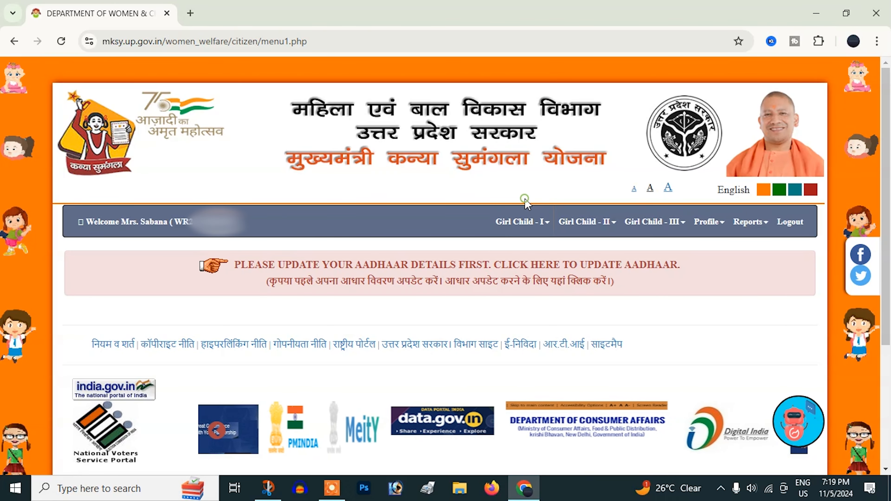
Open Girl Child - I's View Beneficiary page and look through her saved details.
left_click(522, 221)
left_click(478, 258)
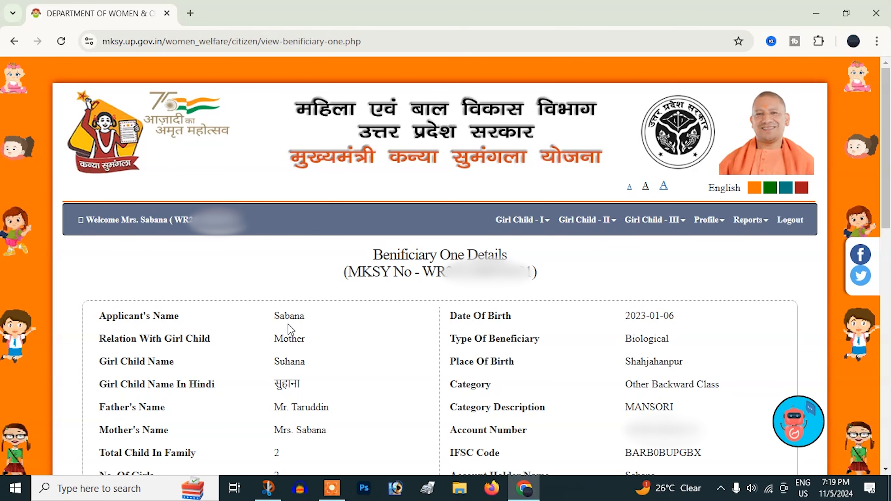
scroll(284, 331, "down", 5)
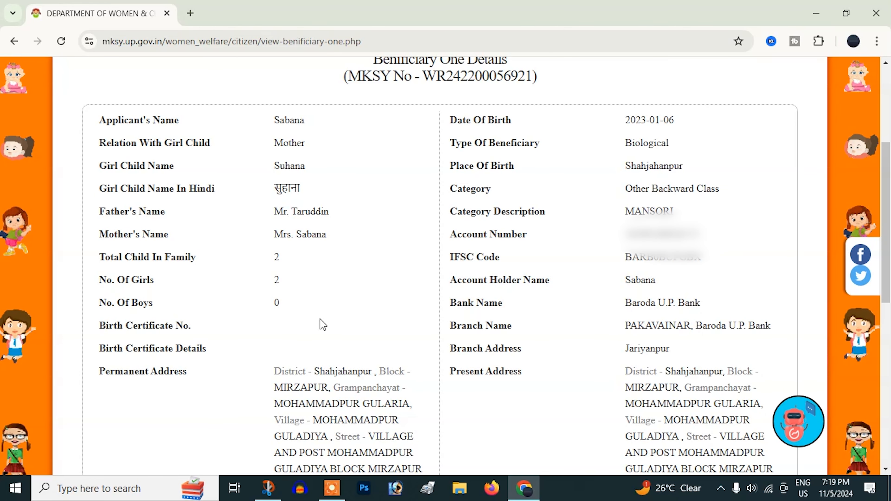
left_click_drag(280, 166, 301, 167)
scroll(301, 167, "up", 5)
left_click(522, 221)
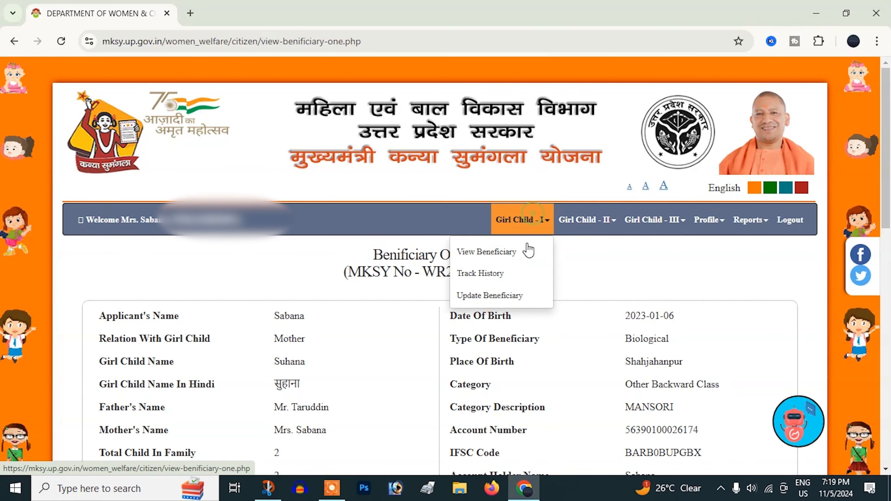
Show the first girl's stage-wise benefit history and scroll through it.
left_click(473, 279)
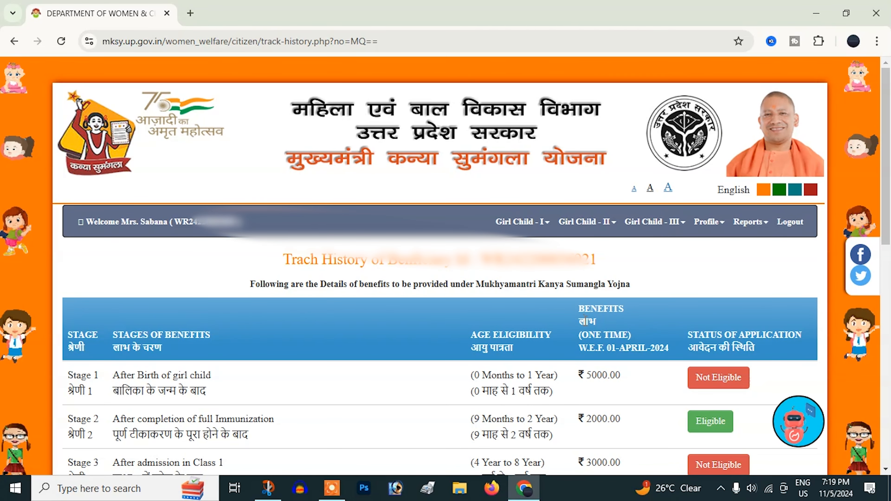
scroll(568, 350, "down", 6)
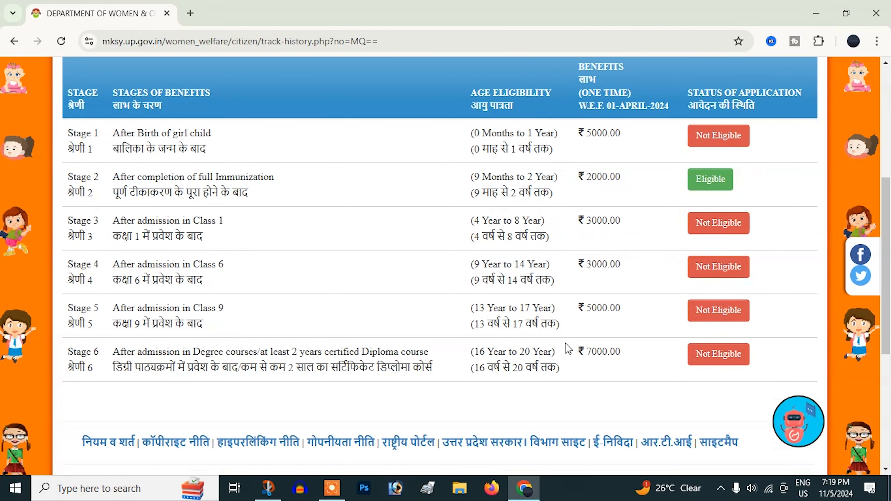
scroll(569, 348, "down", 1)
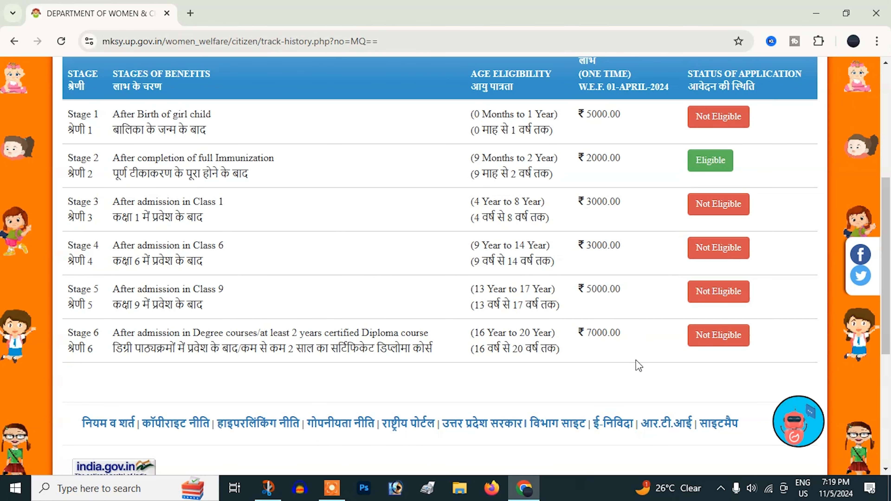
scroll(639, 367, "up", 7)
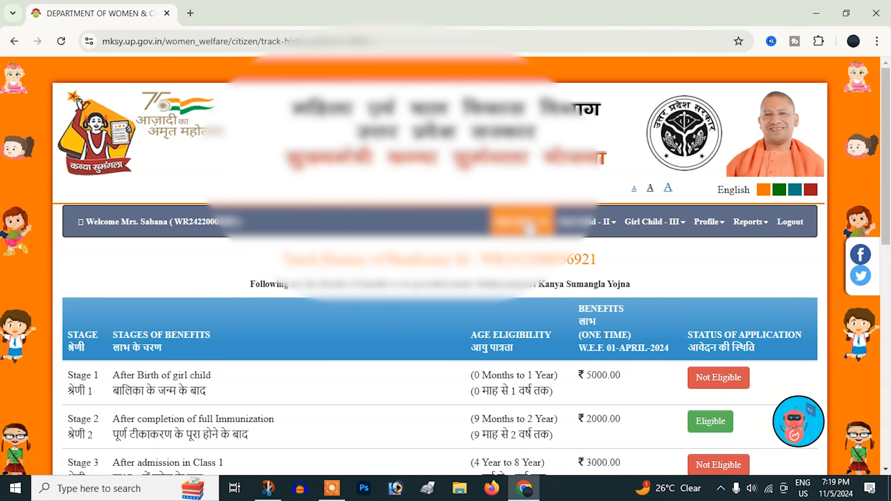
Open the first girl's Update Beneficiary form and scroll through its fields.
left_click(528, 222)
left_click(507, 297)
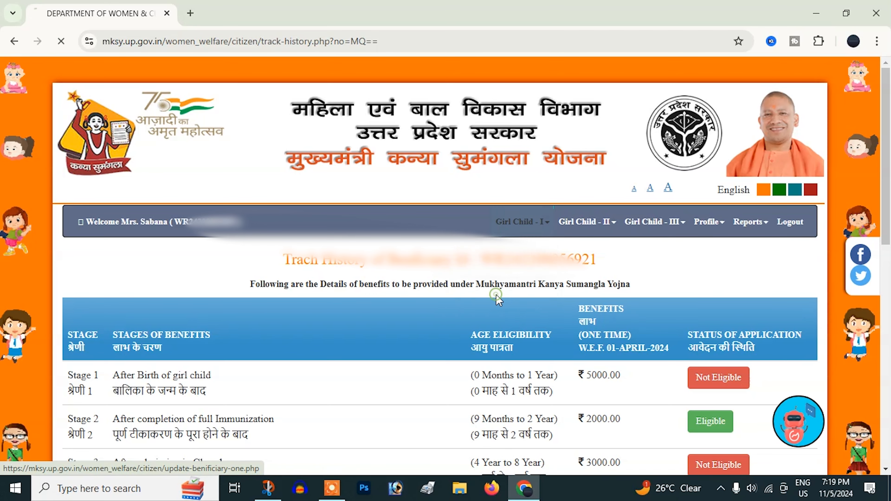
scroll(522, 275, "down", 8)
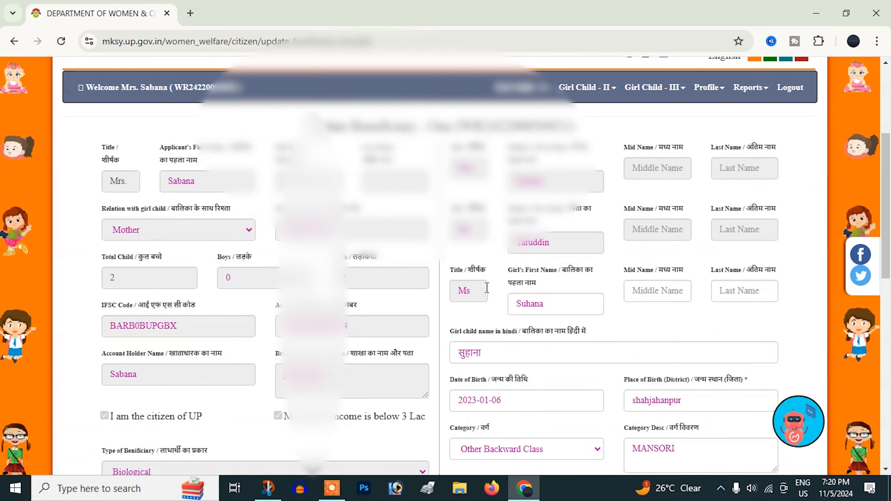
scroll(500, 421, "down", 8)
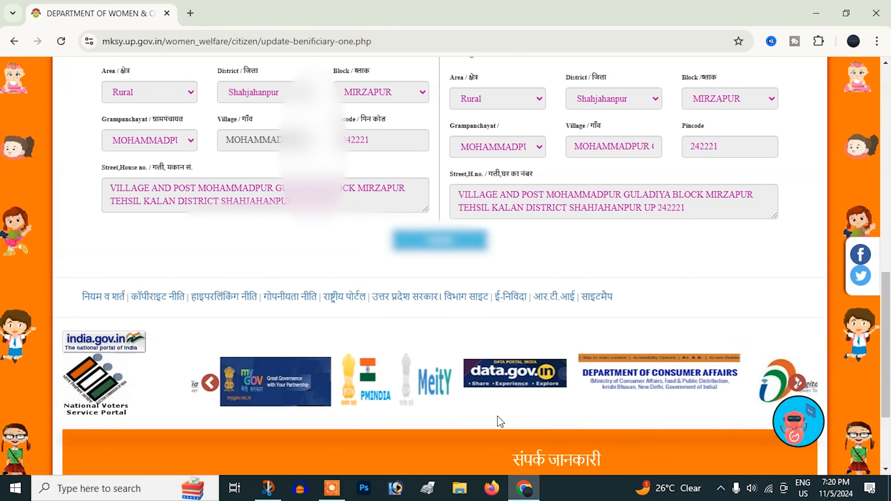
scroll(500, 422, "up", 8)
scroll(500, 421, "up", 10)
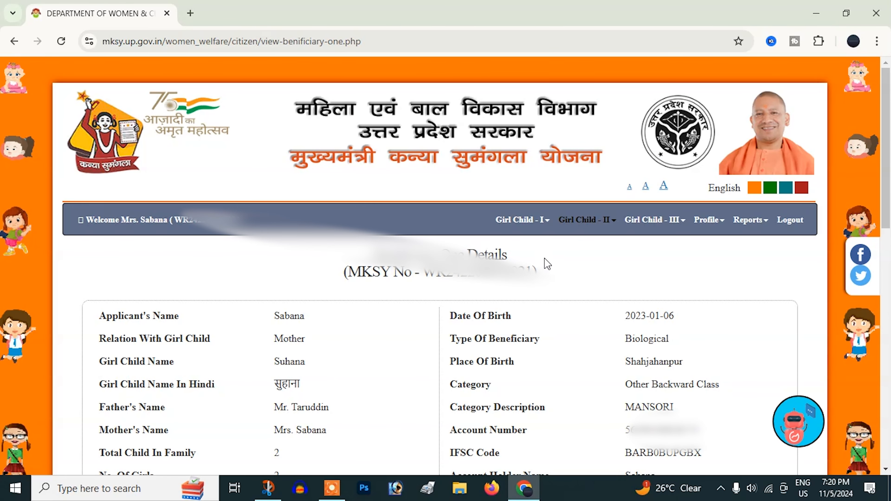
Add a beneficiary under Girl Child - II, keeping counts of 2 children, 0 boys, 2 girls.
left_click(588, 221)
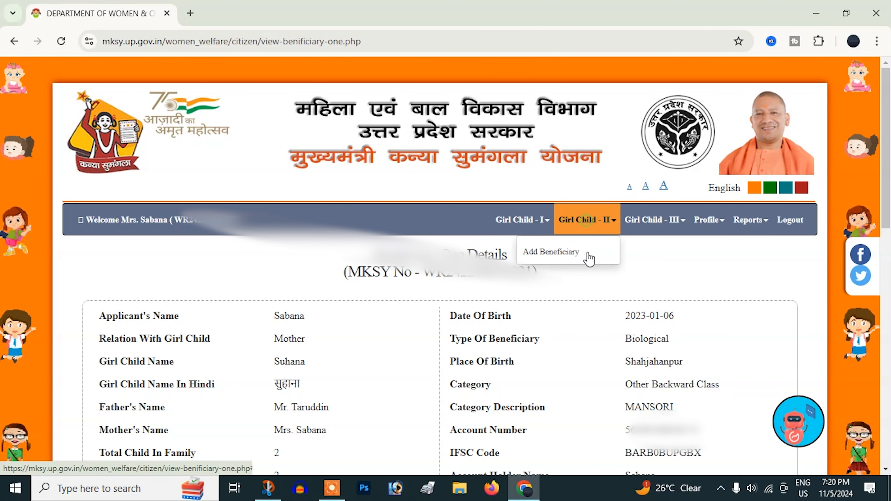
left_click(562, 257)
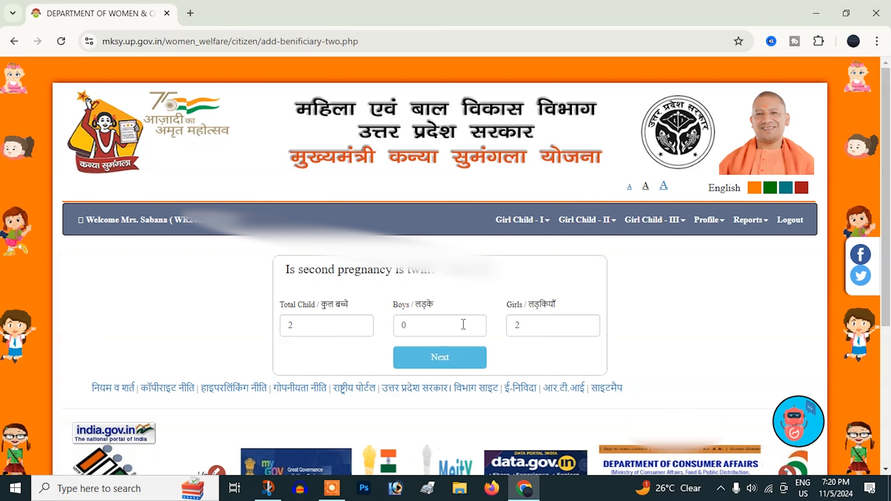
left_click(441, 358)
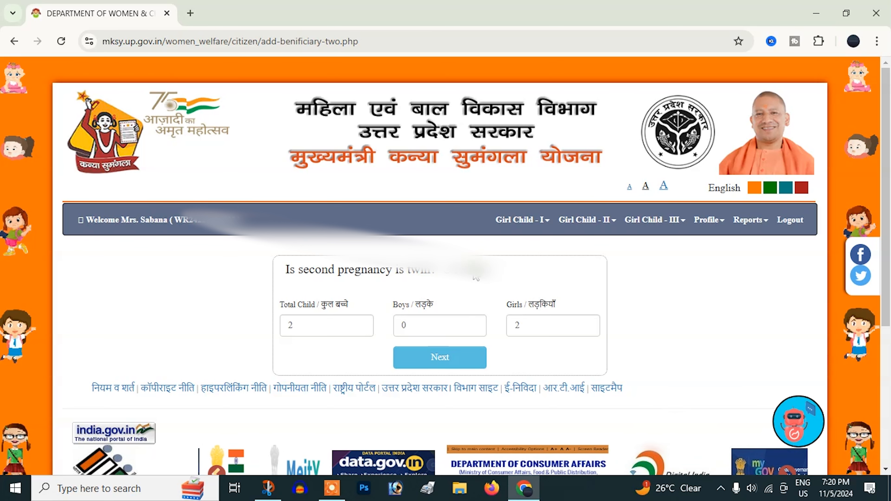
left_click(433, 362)
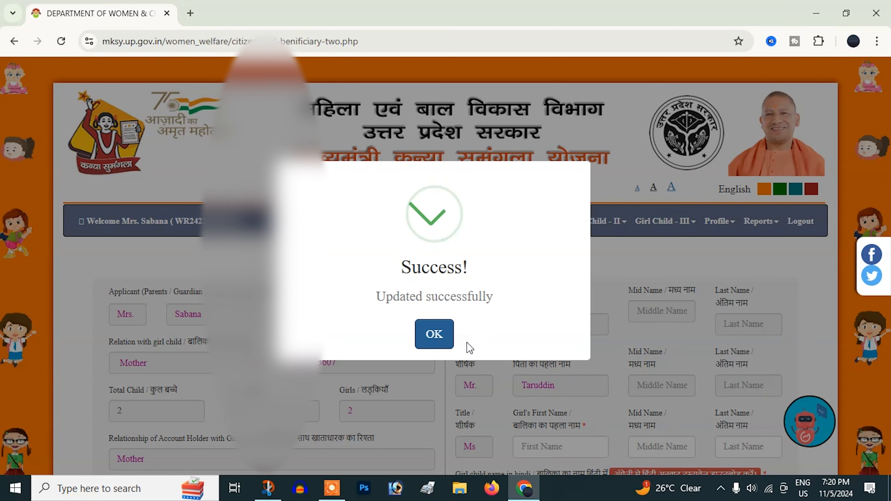
left_click(439, 330)
Enter the second girl's first name and her Hindi name using Hindi input.
scroll(566, 336, "down", 2)
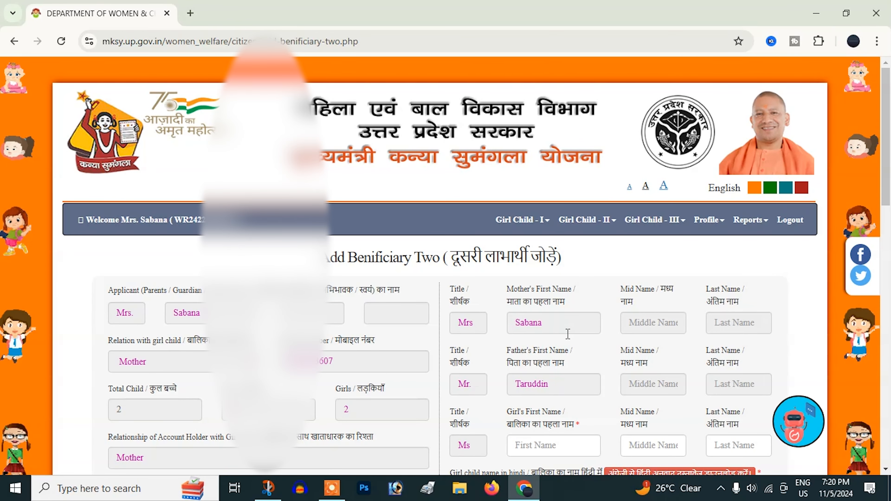
scroll(567, 334, "down", 5)
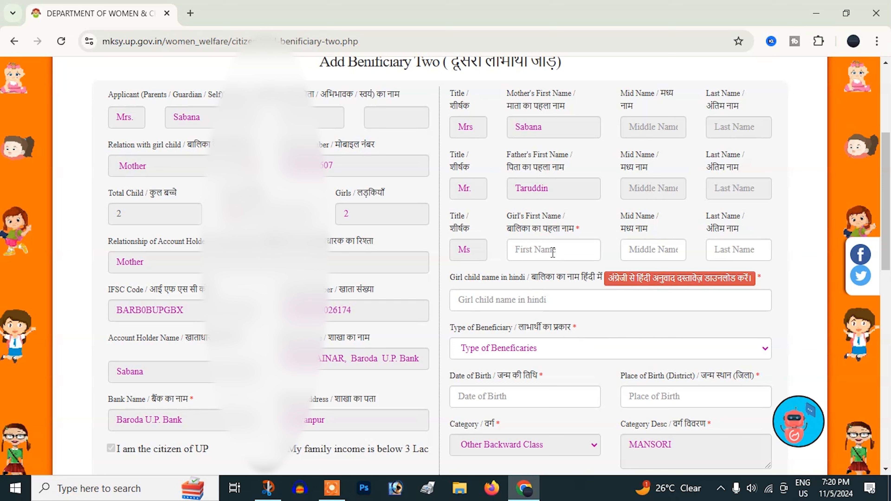
left_click(550, 251)
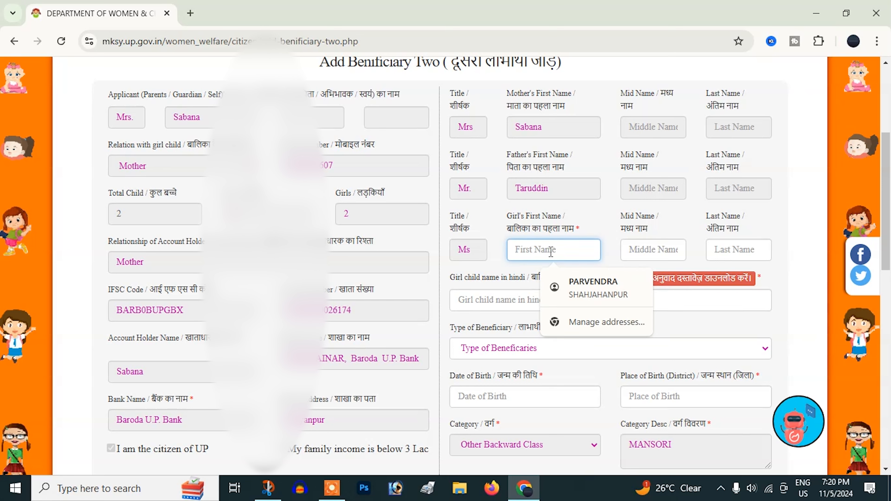
type("IKRA")
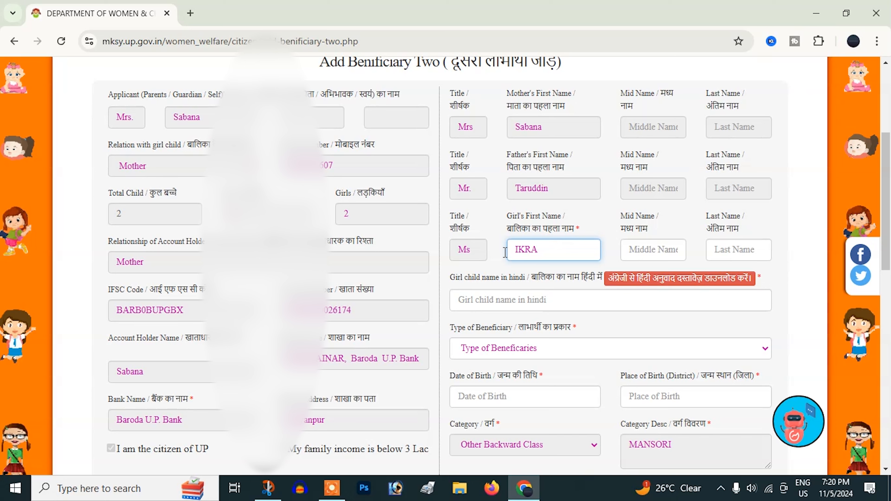
key("super+space")
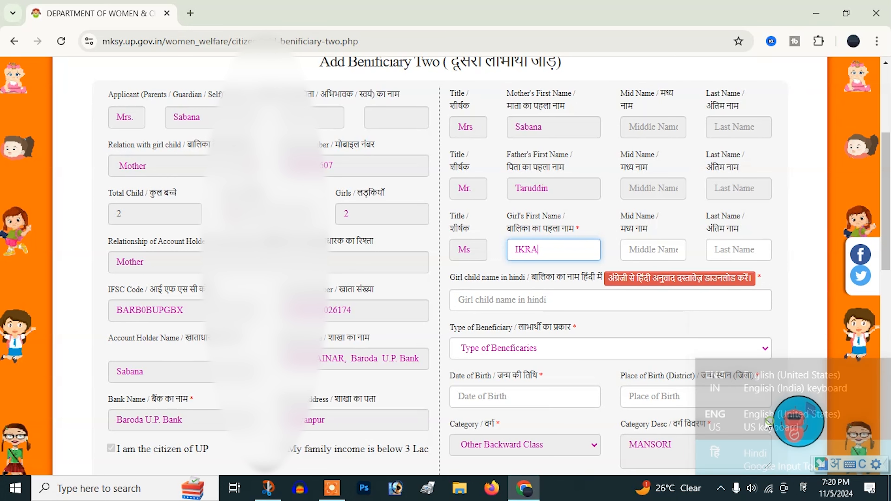
left_click(551, 301)
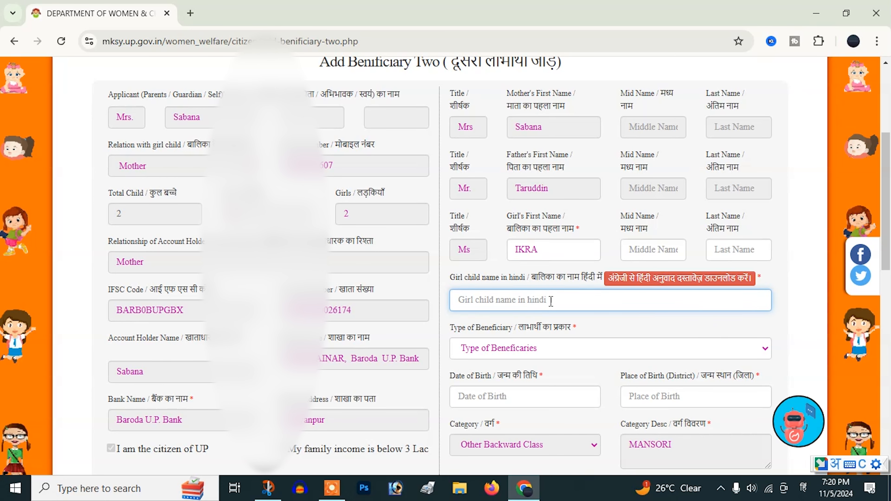
type("IKRA")
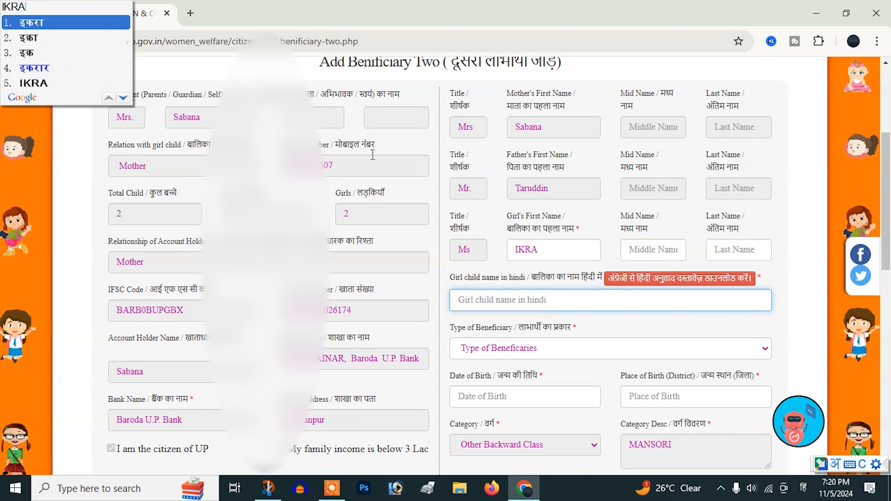
key("Return")
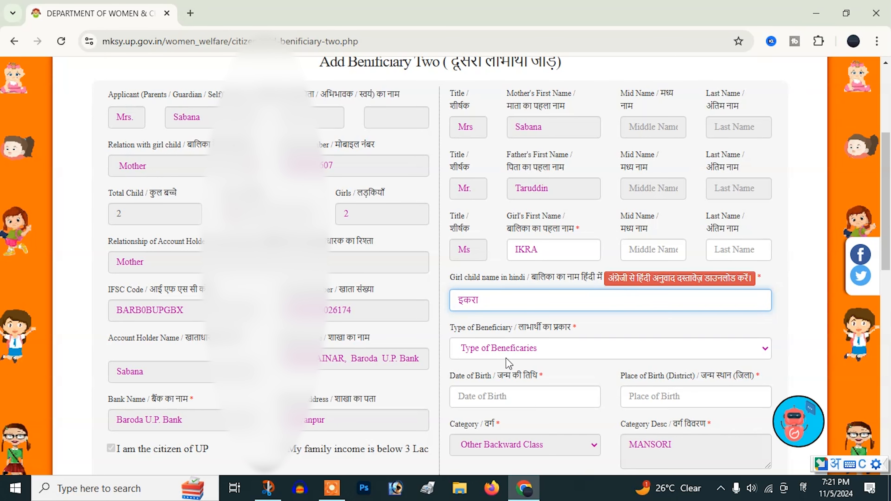
left_click(506, 349)
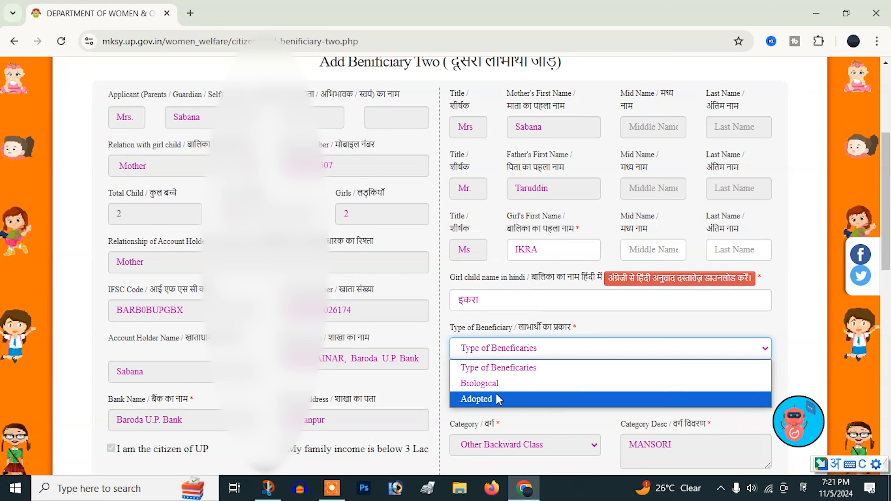
left_click(495, 385)
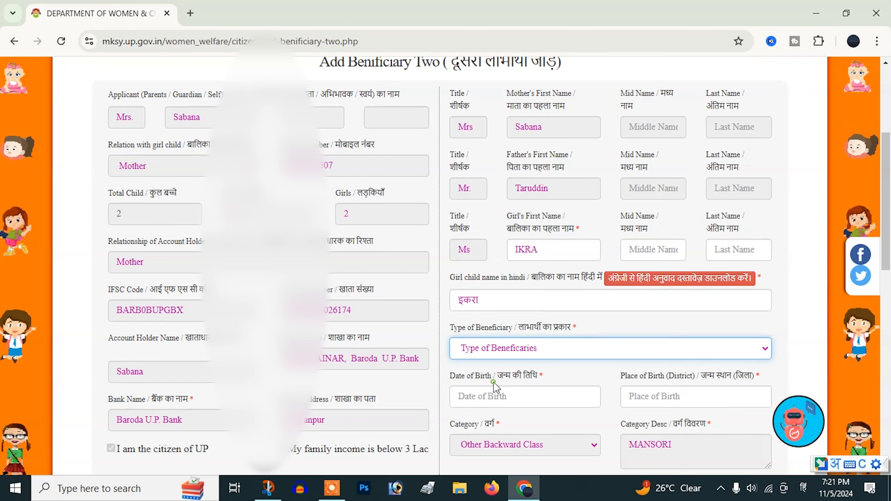
left_click(502, 397)
scroll(523, 455, "down", 1)
scroll(519, 426, "down", 3)
scroll(503, 352, "down", 2)
left_click(499, 294)
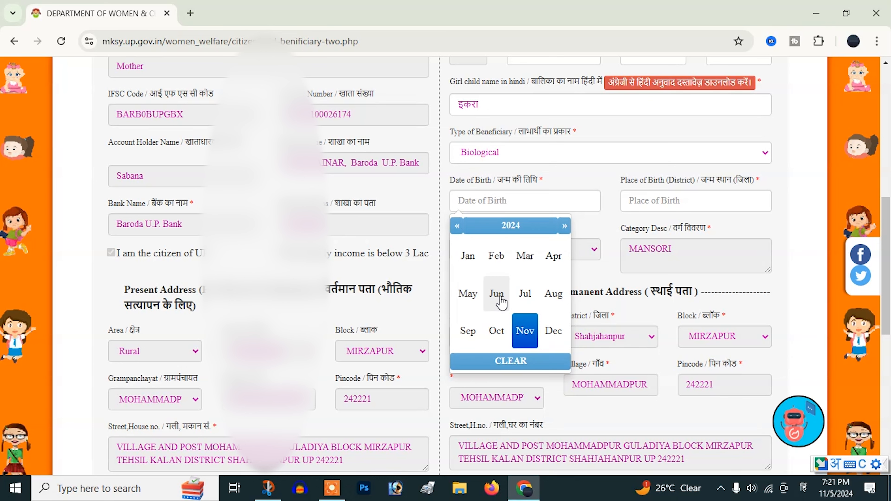
left_click(527, 291)
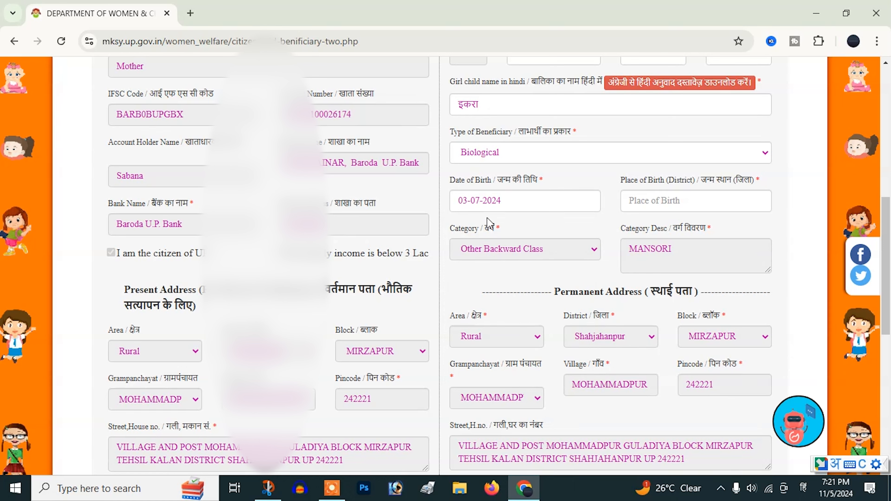
Enter SHAHJAHANPUR as her place of birth and submit the second girl's form.
left_click(659, 207)
type("SHA")
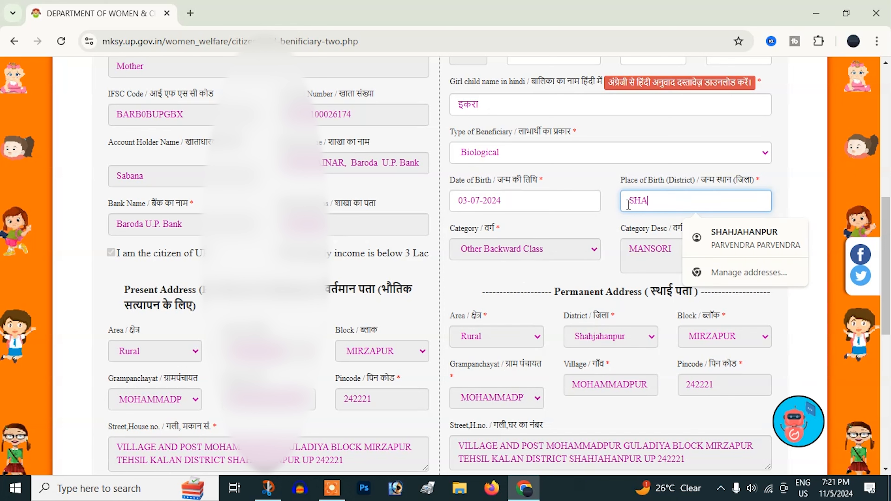
type("HJAHANPUR")
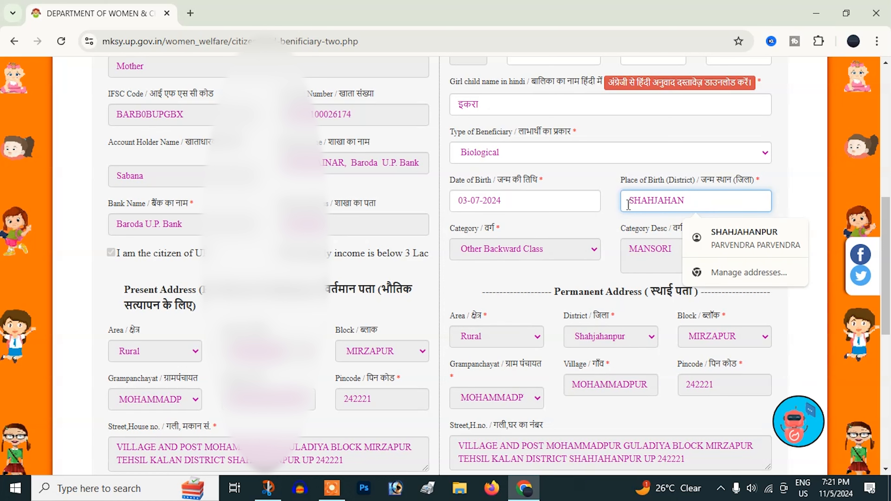
left_click(552, 271)
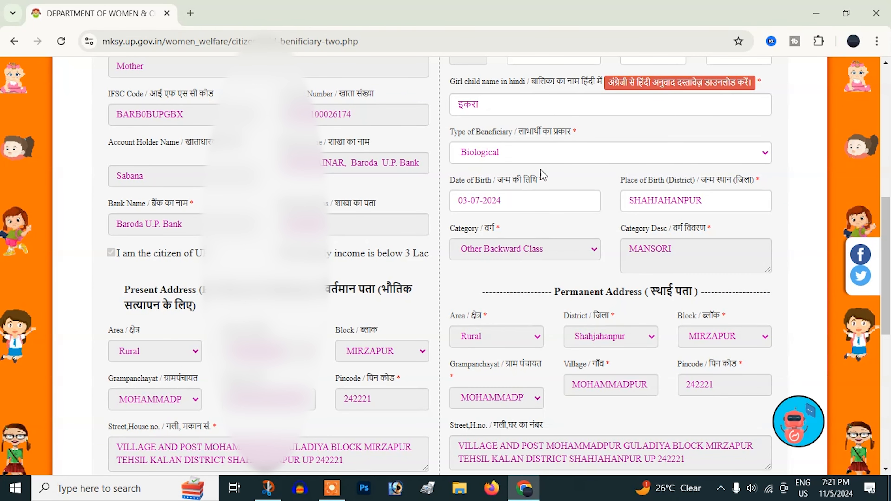
scroll(583, 309, "down", 7)
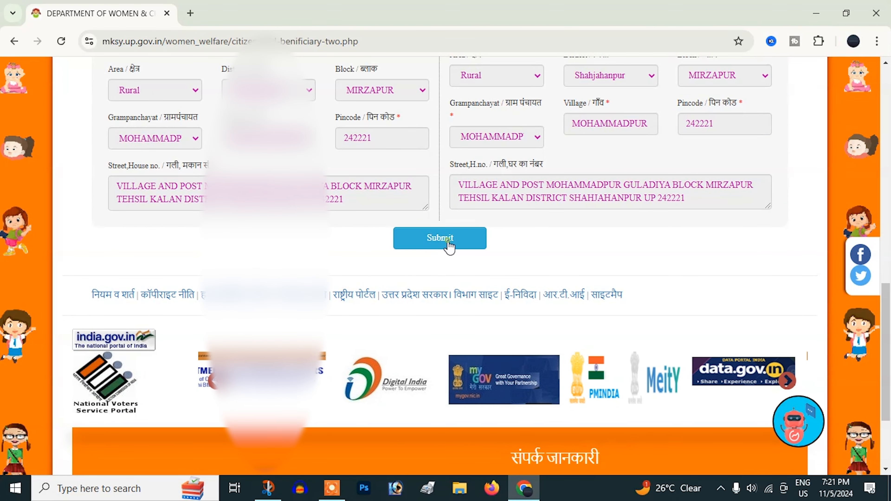
left_click(448, 243)
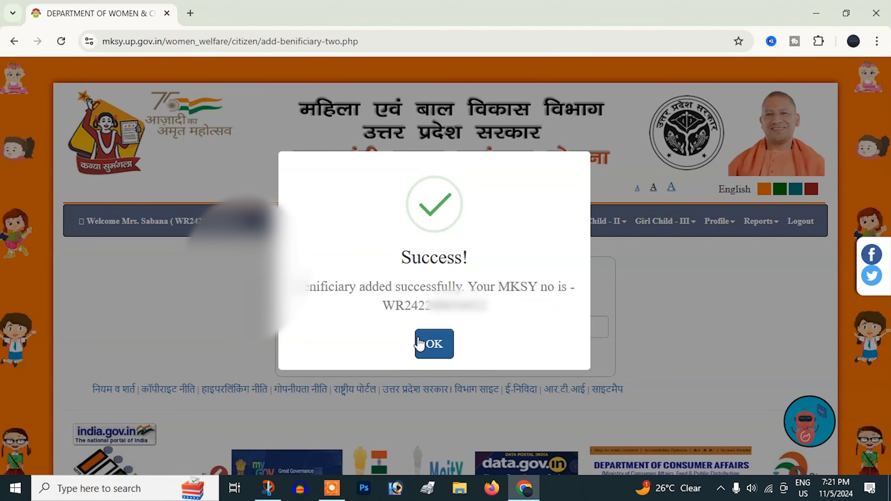
Acknowledge the success message, view Girl Child - II's saved details, then return home.
left_click(421, 343)
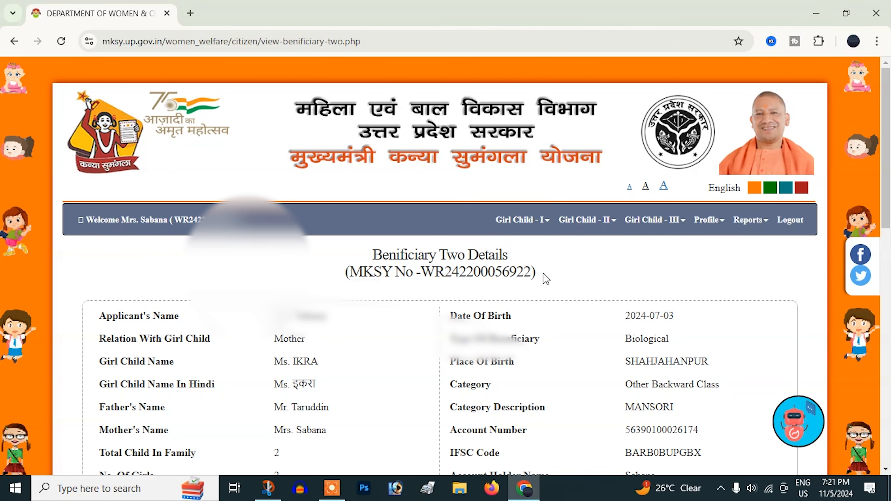
left_click(587, 219)
left_click(559, 253)
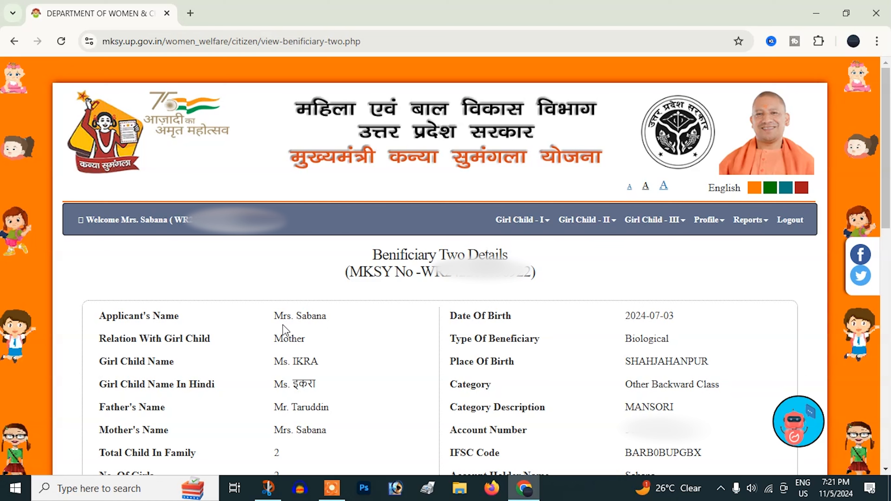
left_click(128, 225)
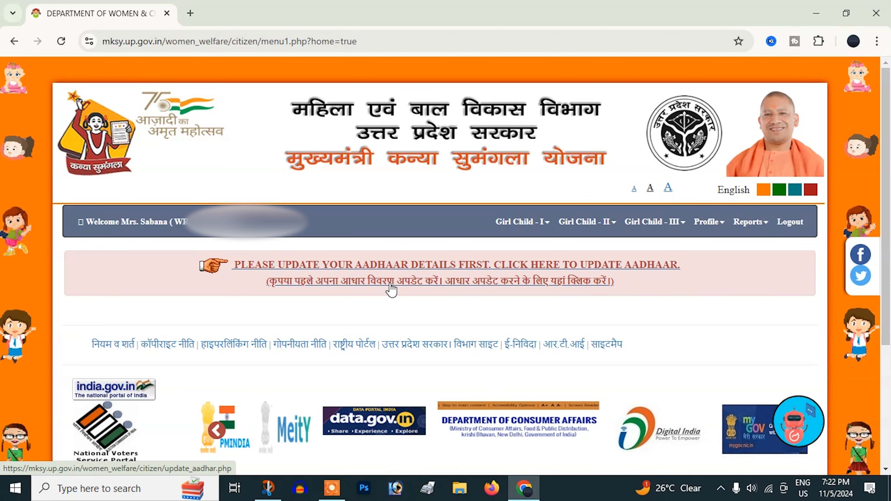
Verify the mother's Aadhaar number with the declaration ticked and the captcha entered.
left_click(403, 289)
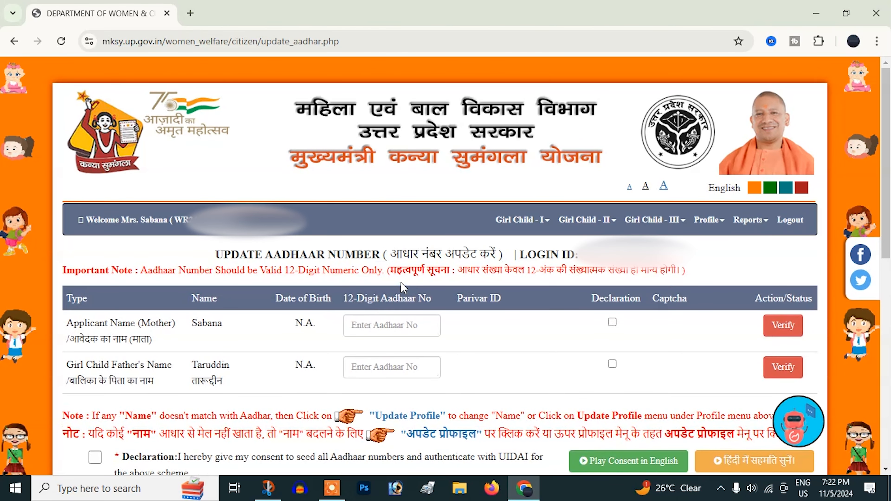
left_click_drag(89, 342, 132, 340)
left_click(369, 322)
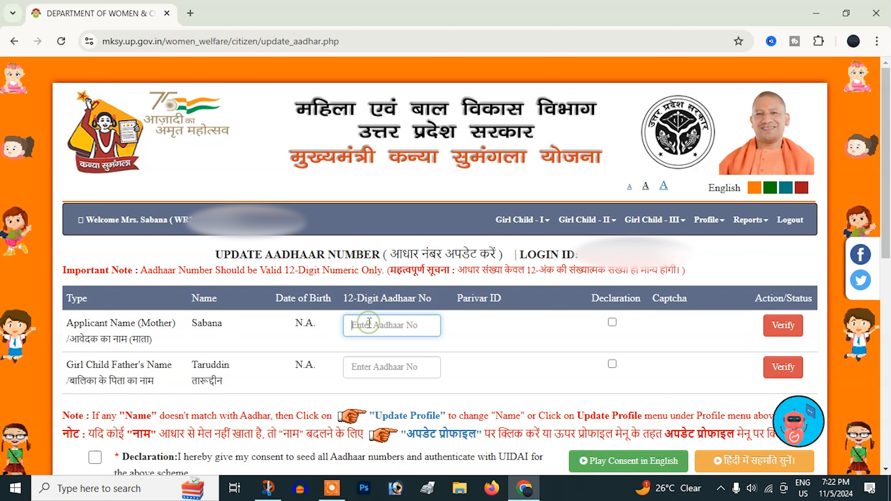
type("94")
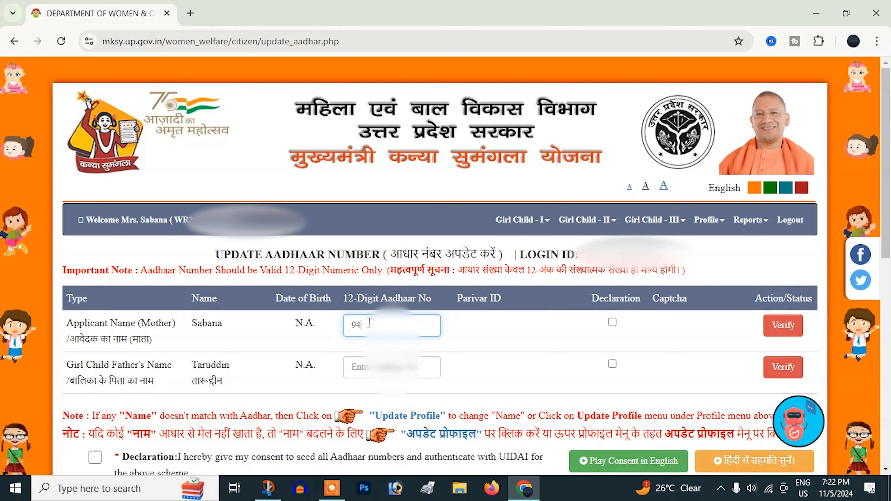
type("93***")
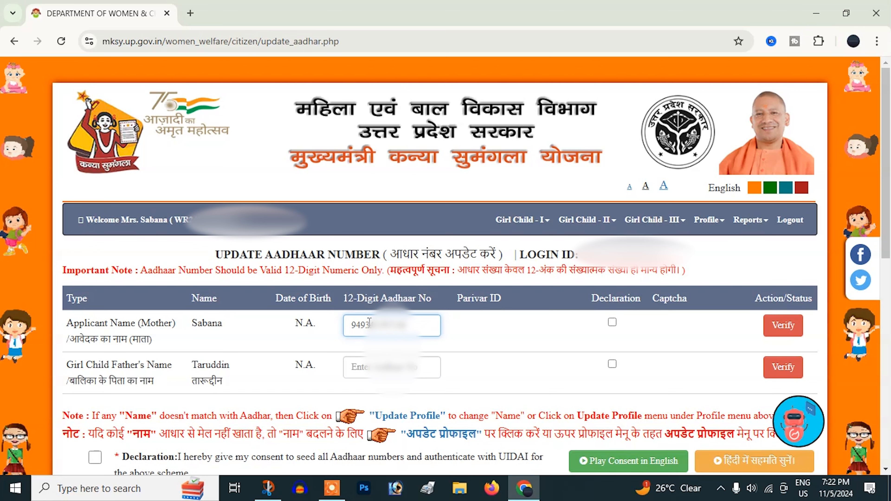
left_click(613, 322)
left_click(670, 339)
type("537854")
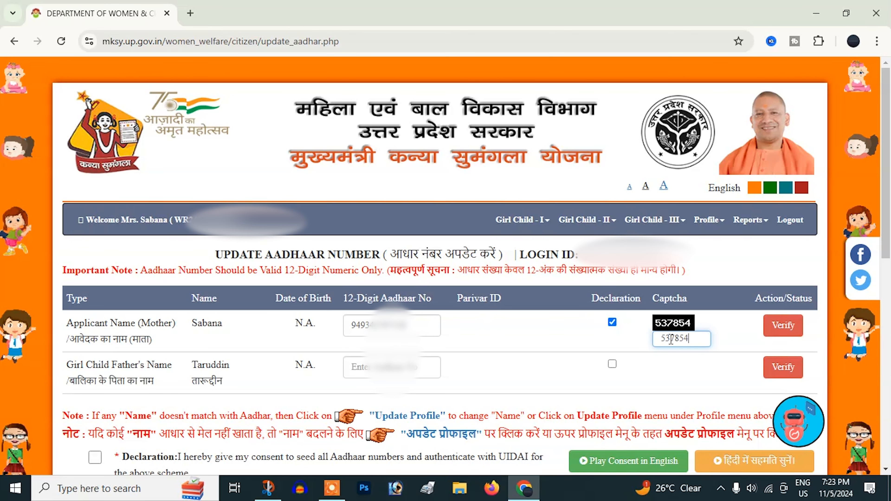
left_click(781, 325)
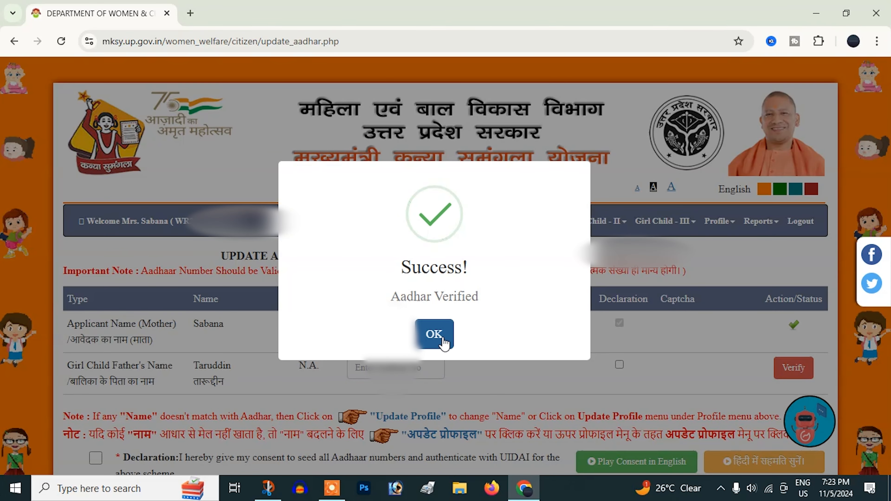
left_click(442, 335)
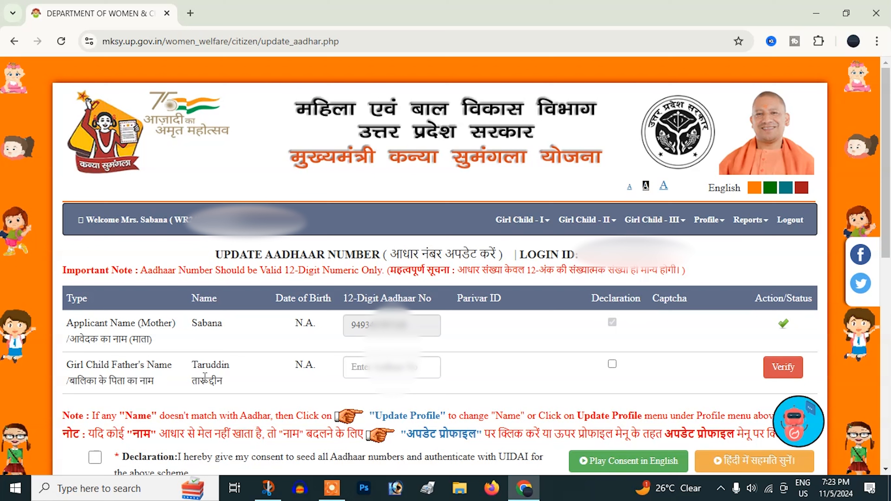
Verify the father's Aadhaar number the same way, with declaration and captcha.
left_click(379, 373)
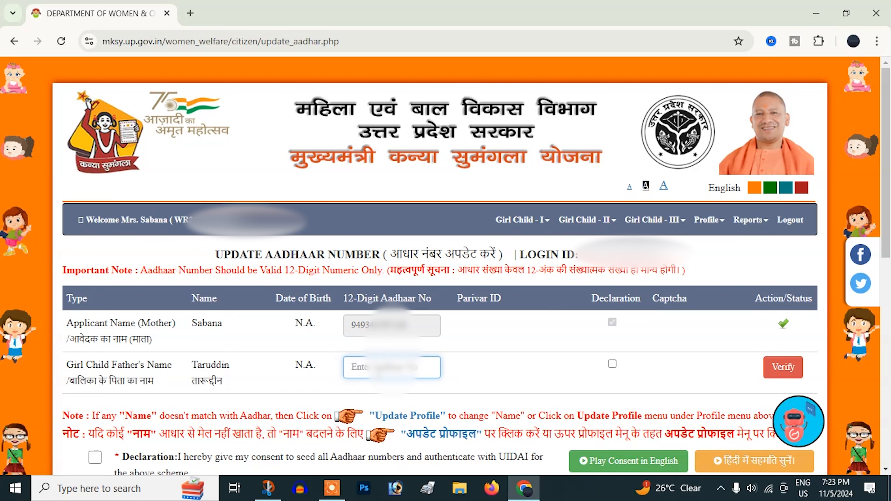
left_click(613, 364)
left_click(677, 373)
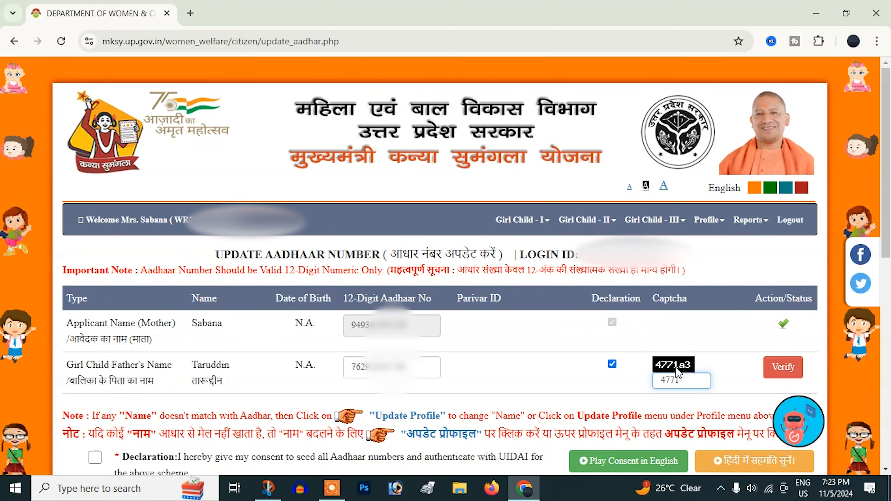
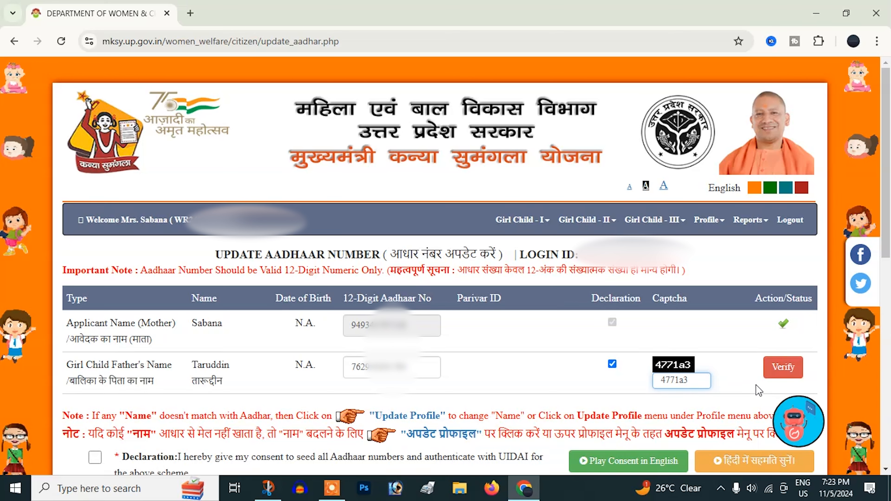
left_click(784, 368)
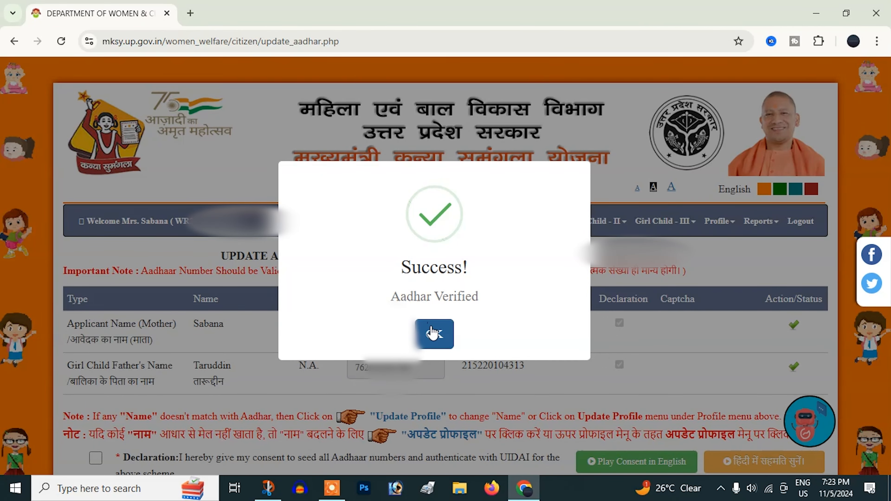
left_click(432, 332)
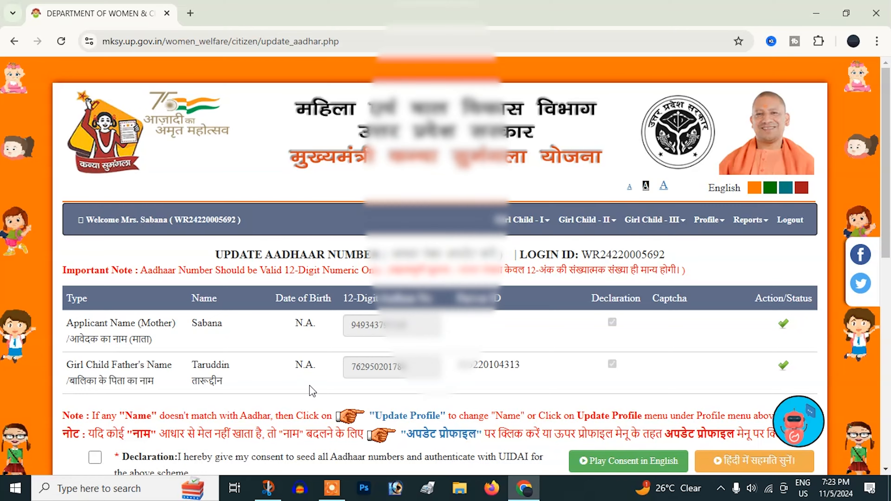
Tick the Aadhaar seeding consent, submit the Aadhaar details, and confirm the update.
scroll(91, 456, "down", 6)
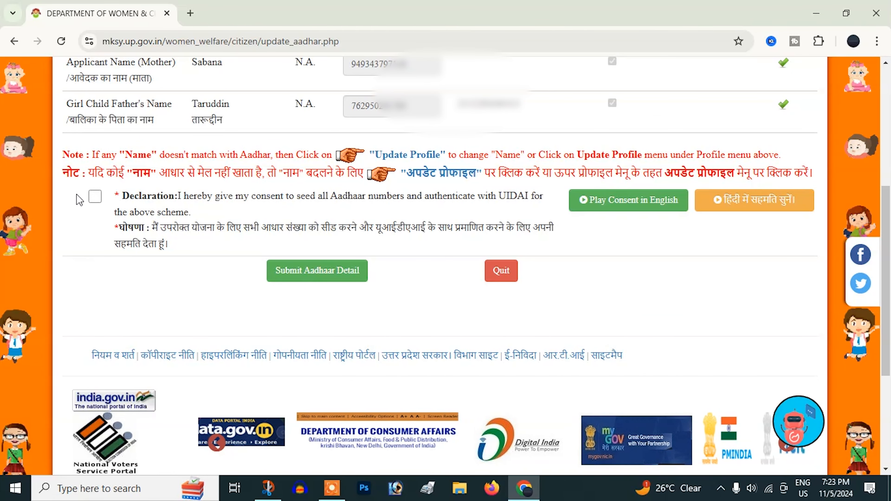
left_click(95, 196)
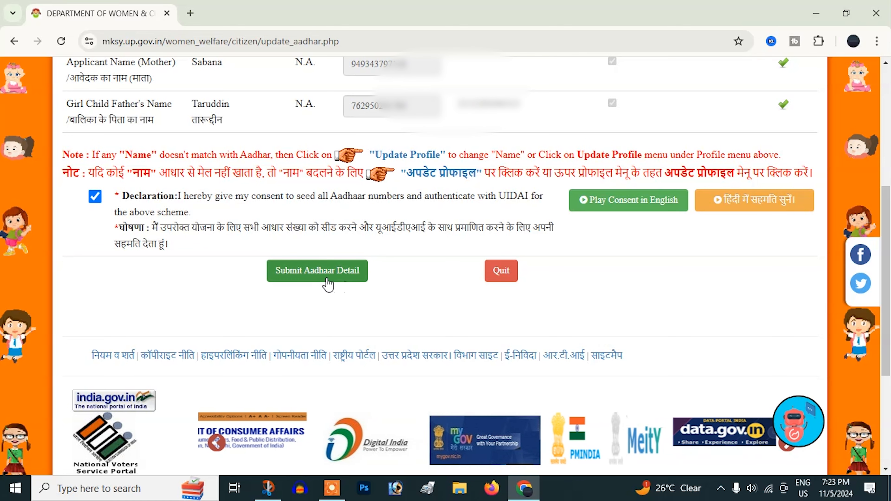
left_click(317, 278)
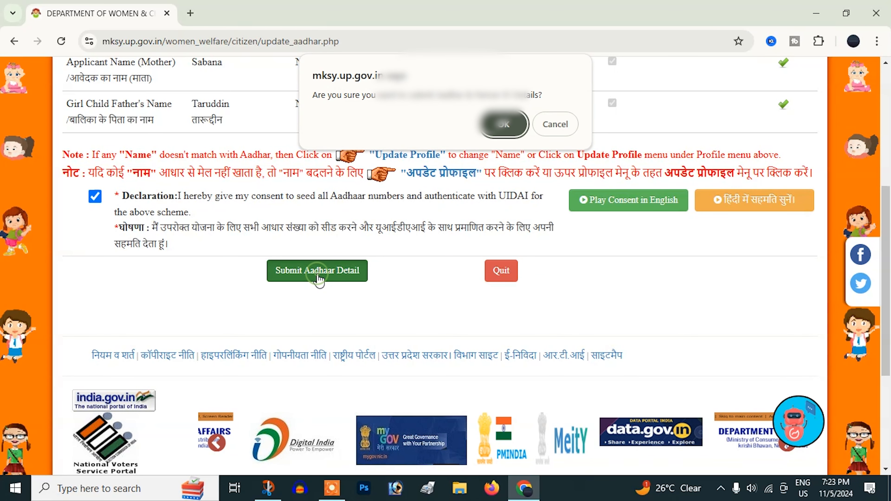
left_click(509, 125)
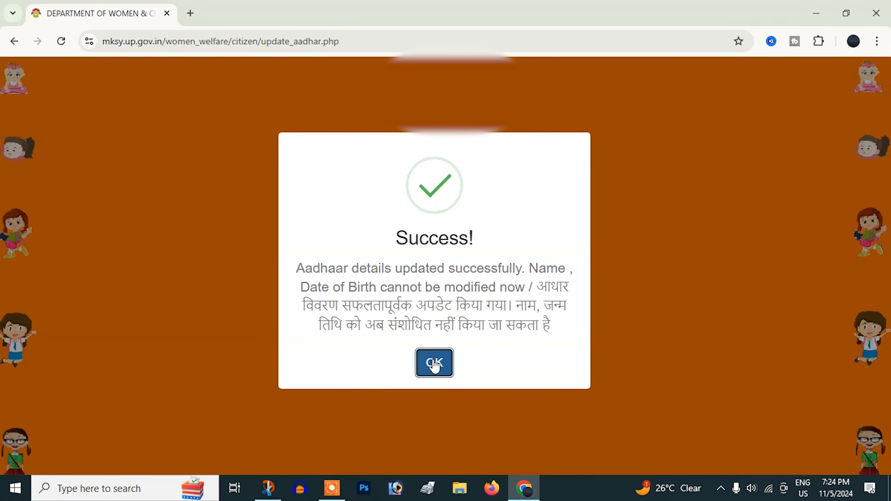
left_click(434, 363)
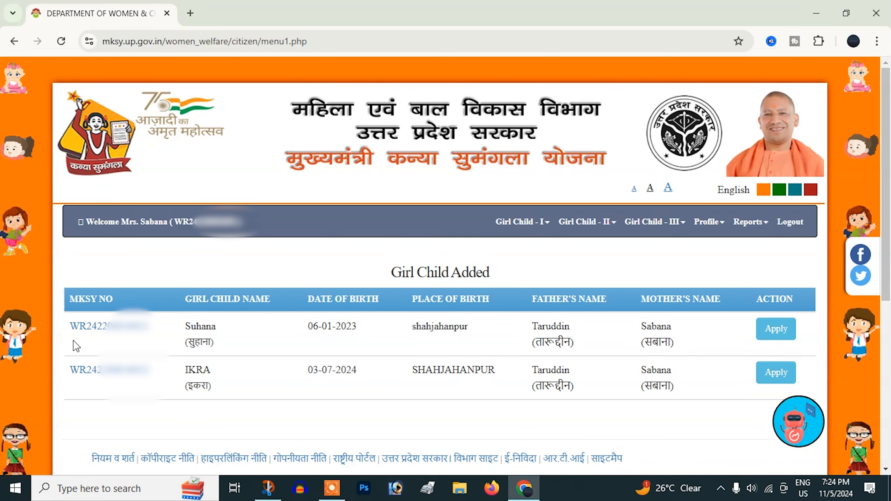
Note the first girl's MKSY number and date of birth, then open her stage-wise benefits.
left_click_drag(70, 330, 189, 323)
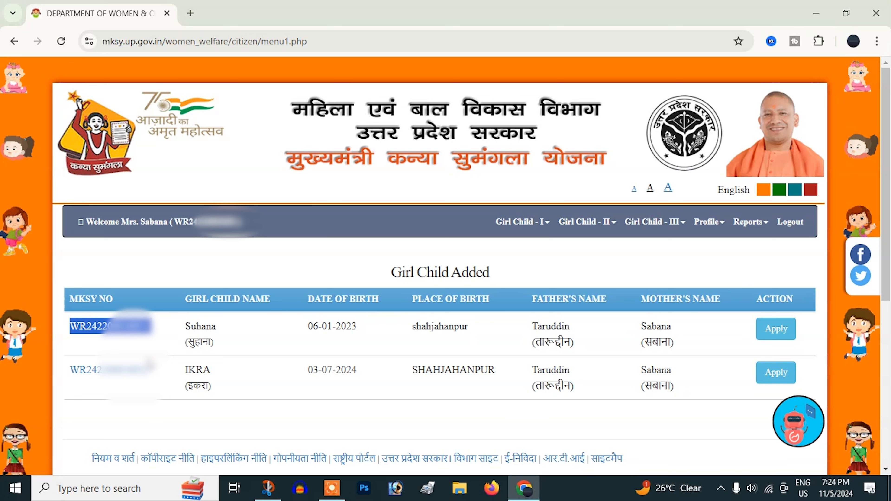
triple_click(309, 330)
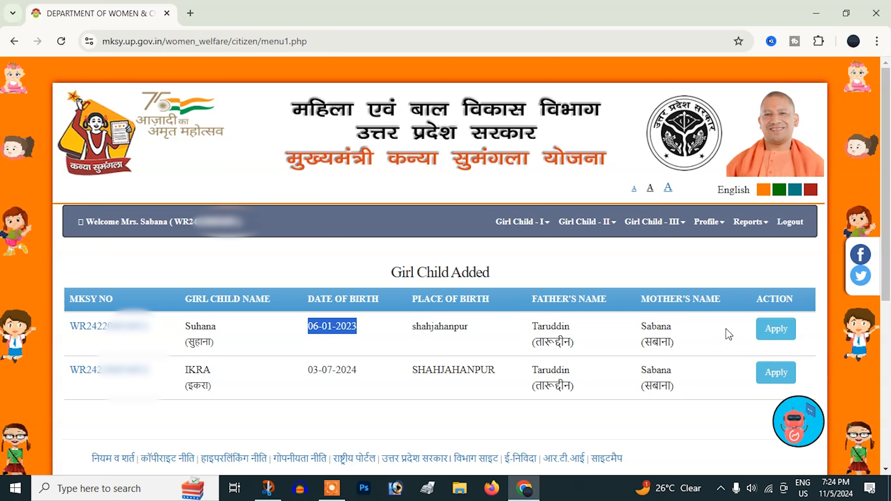
left_click(779, 337)
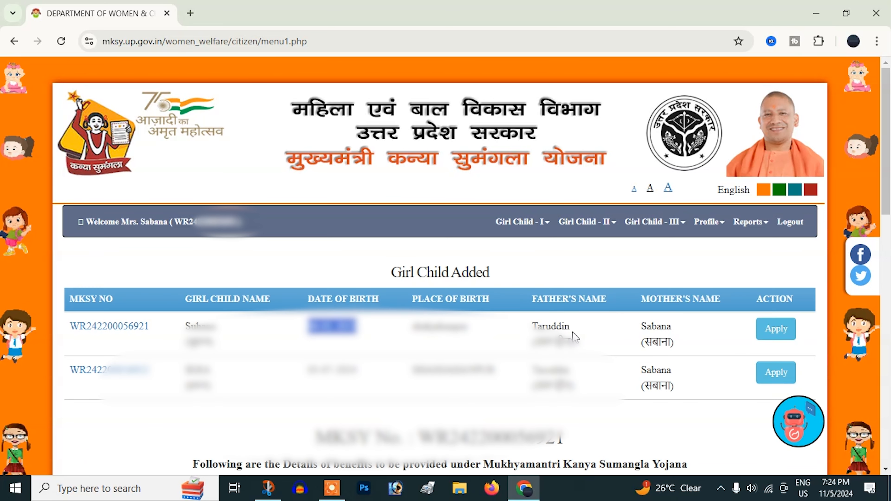
scroll(575, 337, "down", 10)
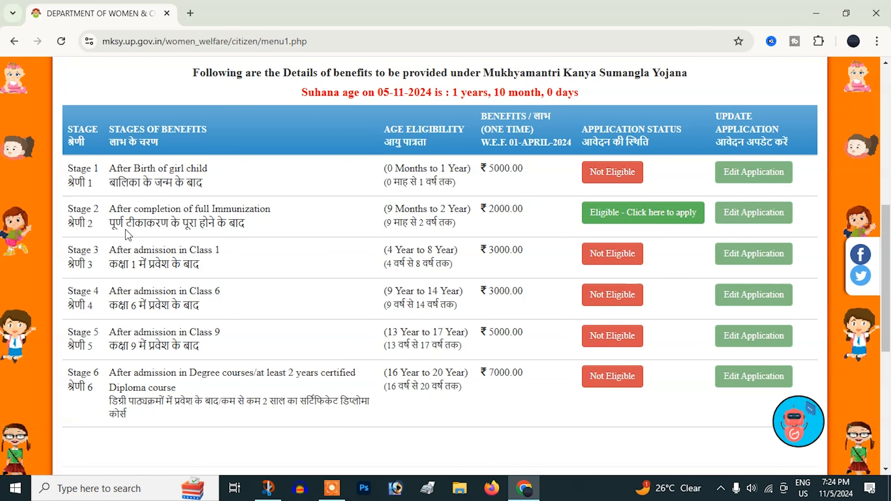
Review the Stage 2–6 descriptions, noting Stage 2's eligible benefit of ₹2000.
left_click_drag(111, 223, 229, 222)
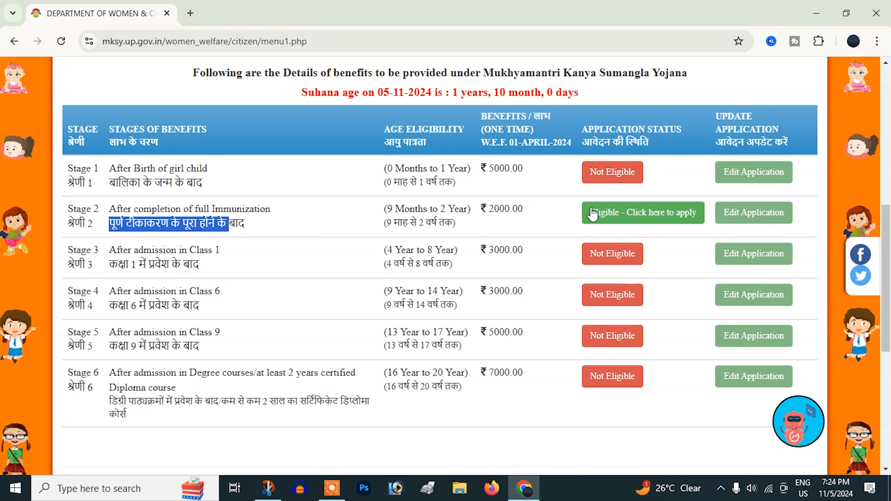
left_click_drag(491, 213, 515, 213)
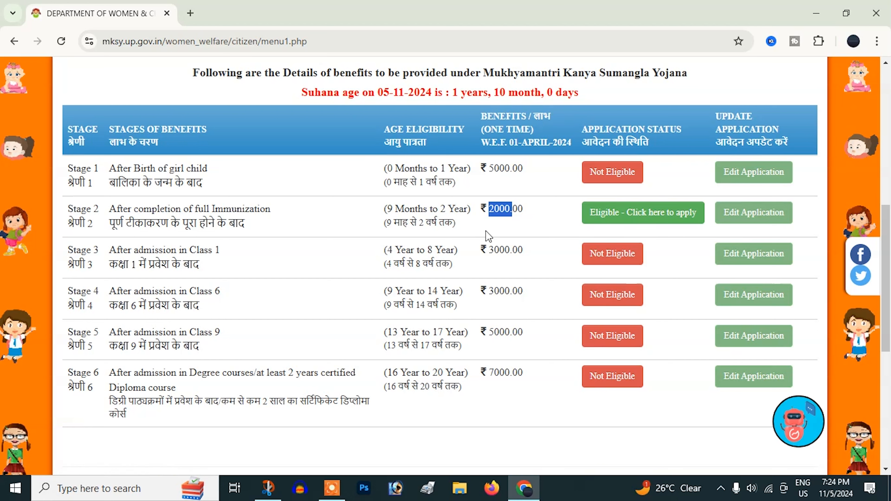
left_click_drag(122, 271, 408, 250)
left_click_drag(118, 304, 184, 305)
left_click_drag(110, 346, 183, 346)
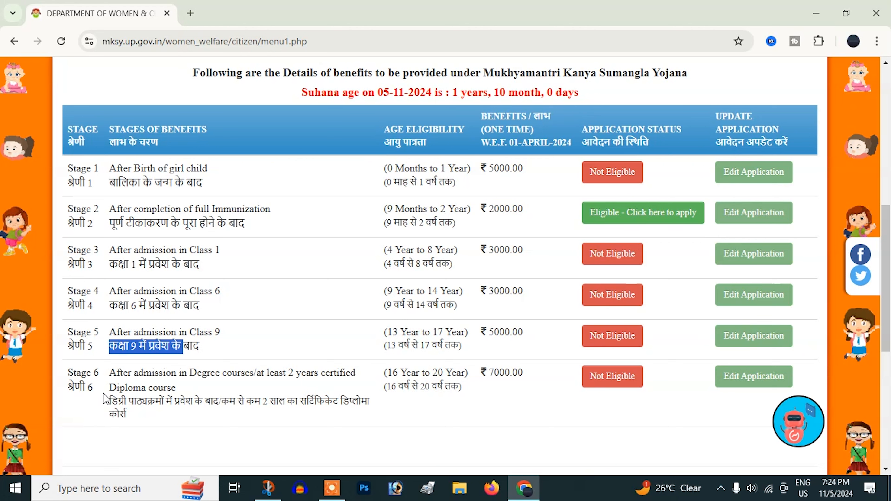
left_click_drag(105, 400, 105, 373)
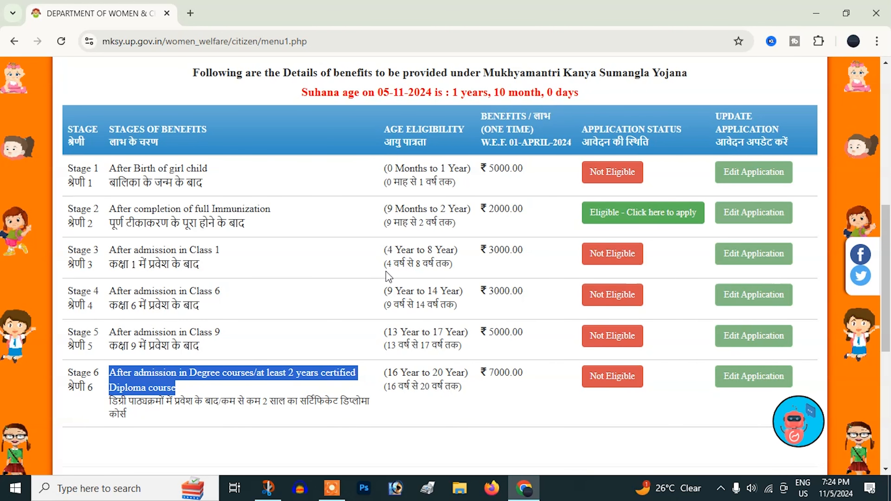
scroll(388, 275, "up", 10)
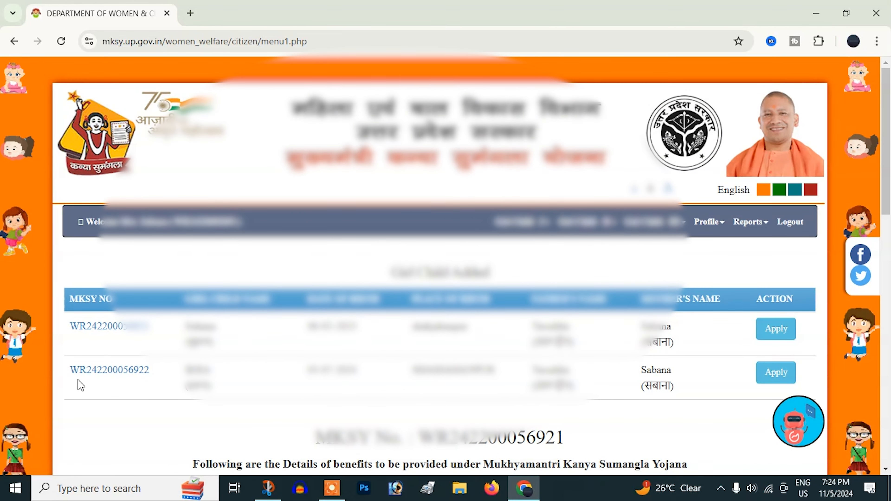
Open the younger girl's benefit table (4 months old), where only Stage 1 (₹5000 after birth) is eligible.
left_click(775, 375)
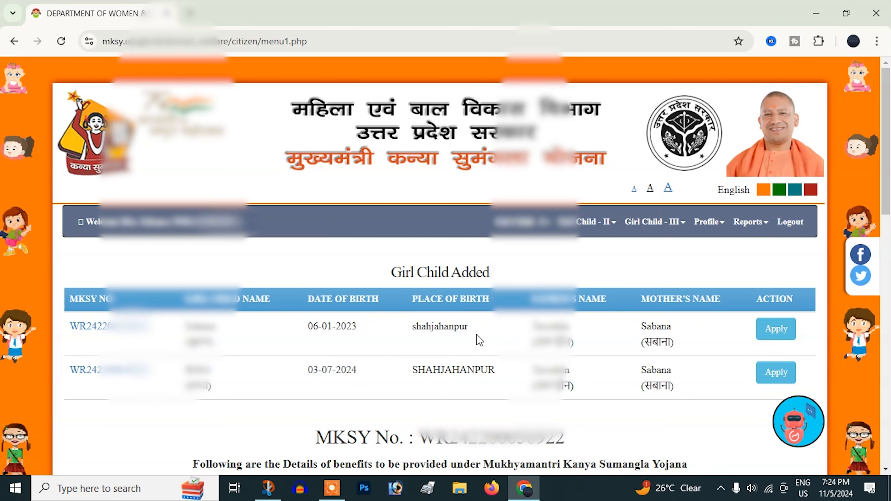
scroll(505, 316, "down", 8)
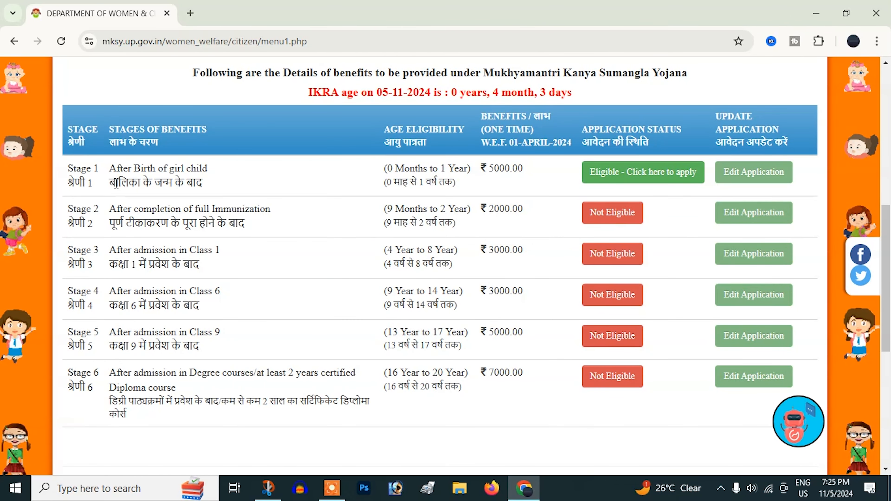
left_click_drag(116, 183, 172, 183)
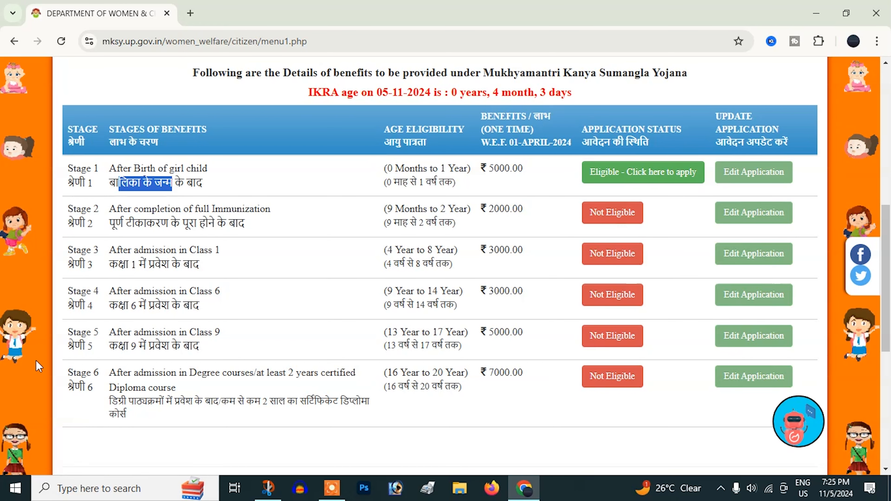
scroll(487, 330, "up", 10)
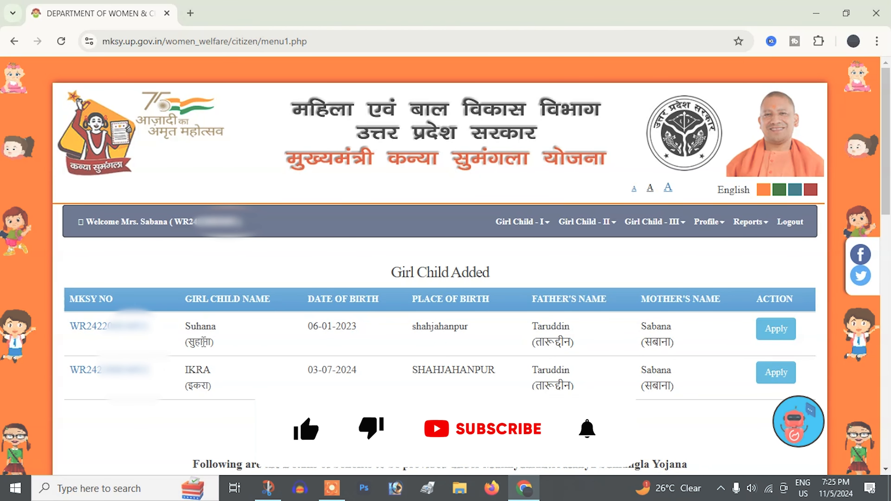
scroll(381, 246, "down", 8)
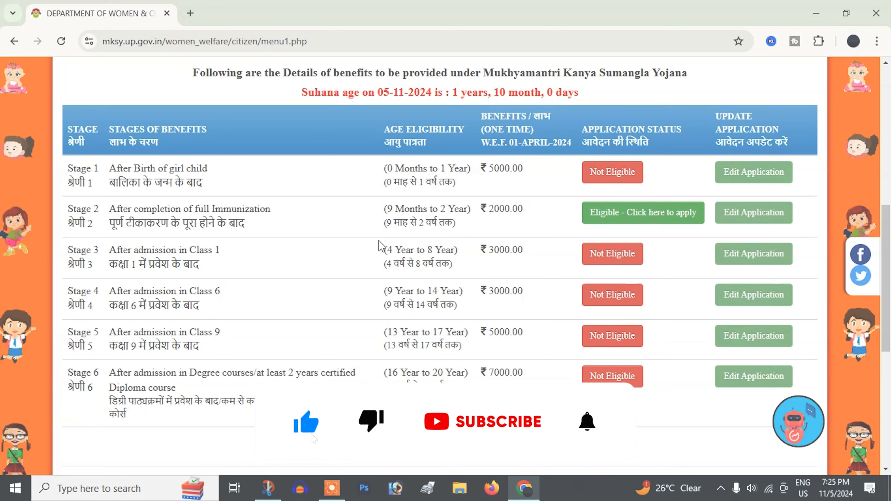